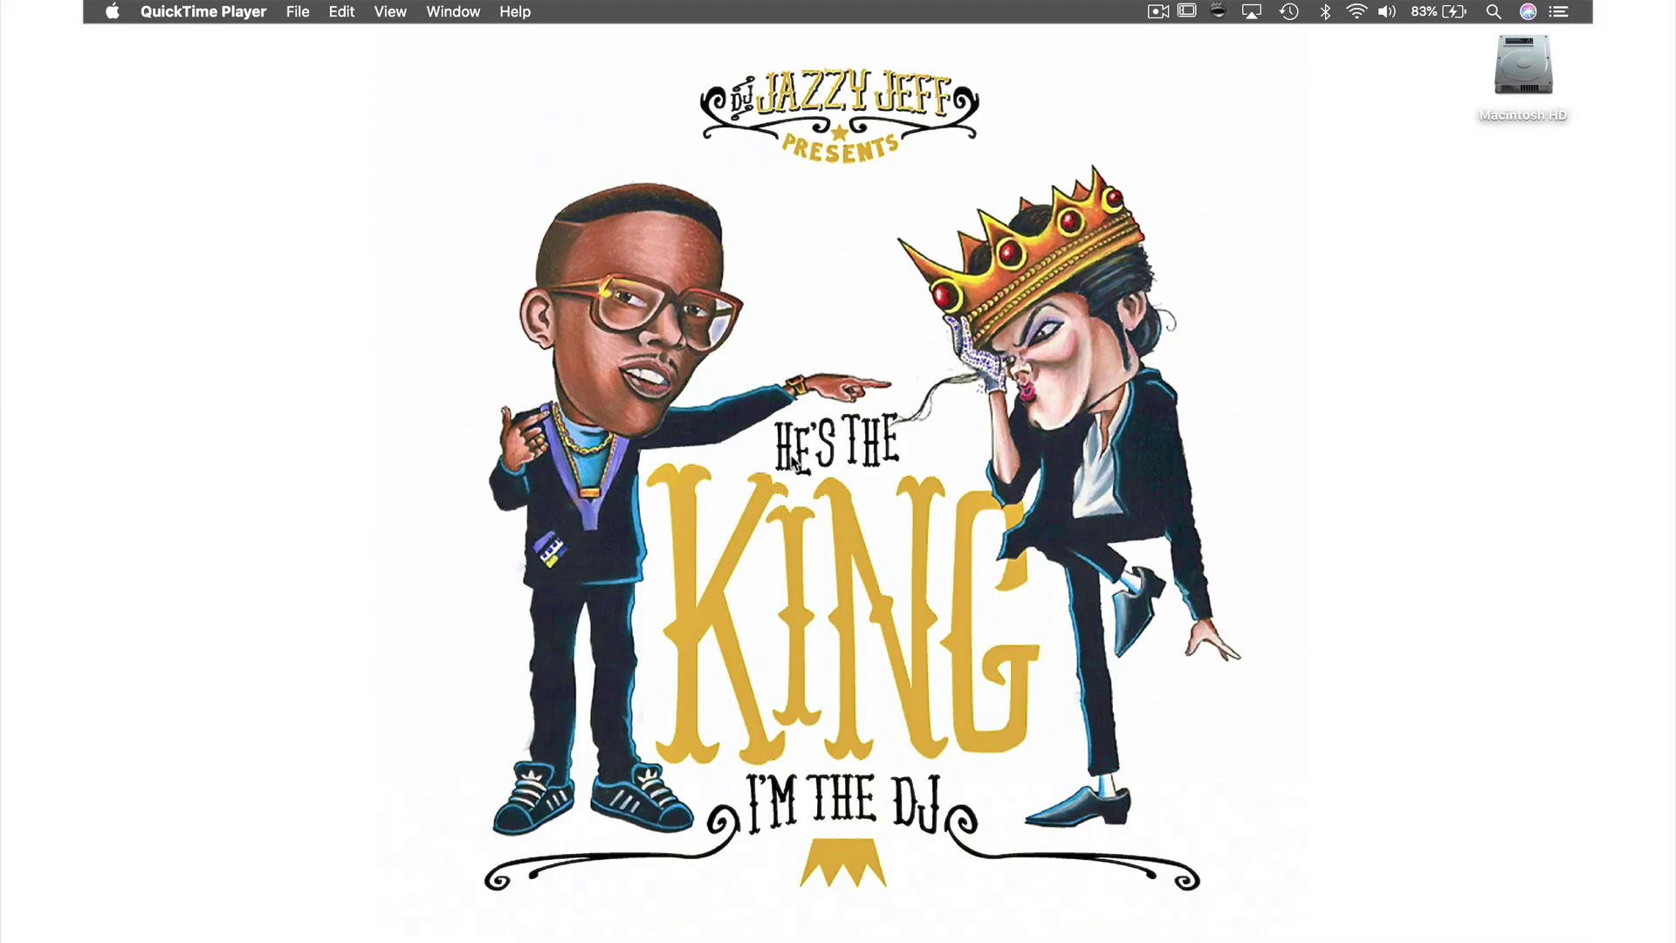
Step: Start a new movie recording to show the FaceTime HD camera preview
left_click(298, 12)
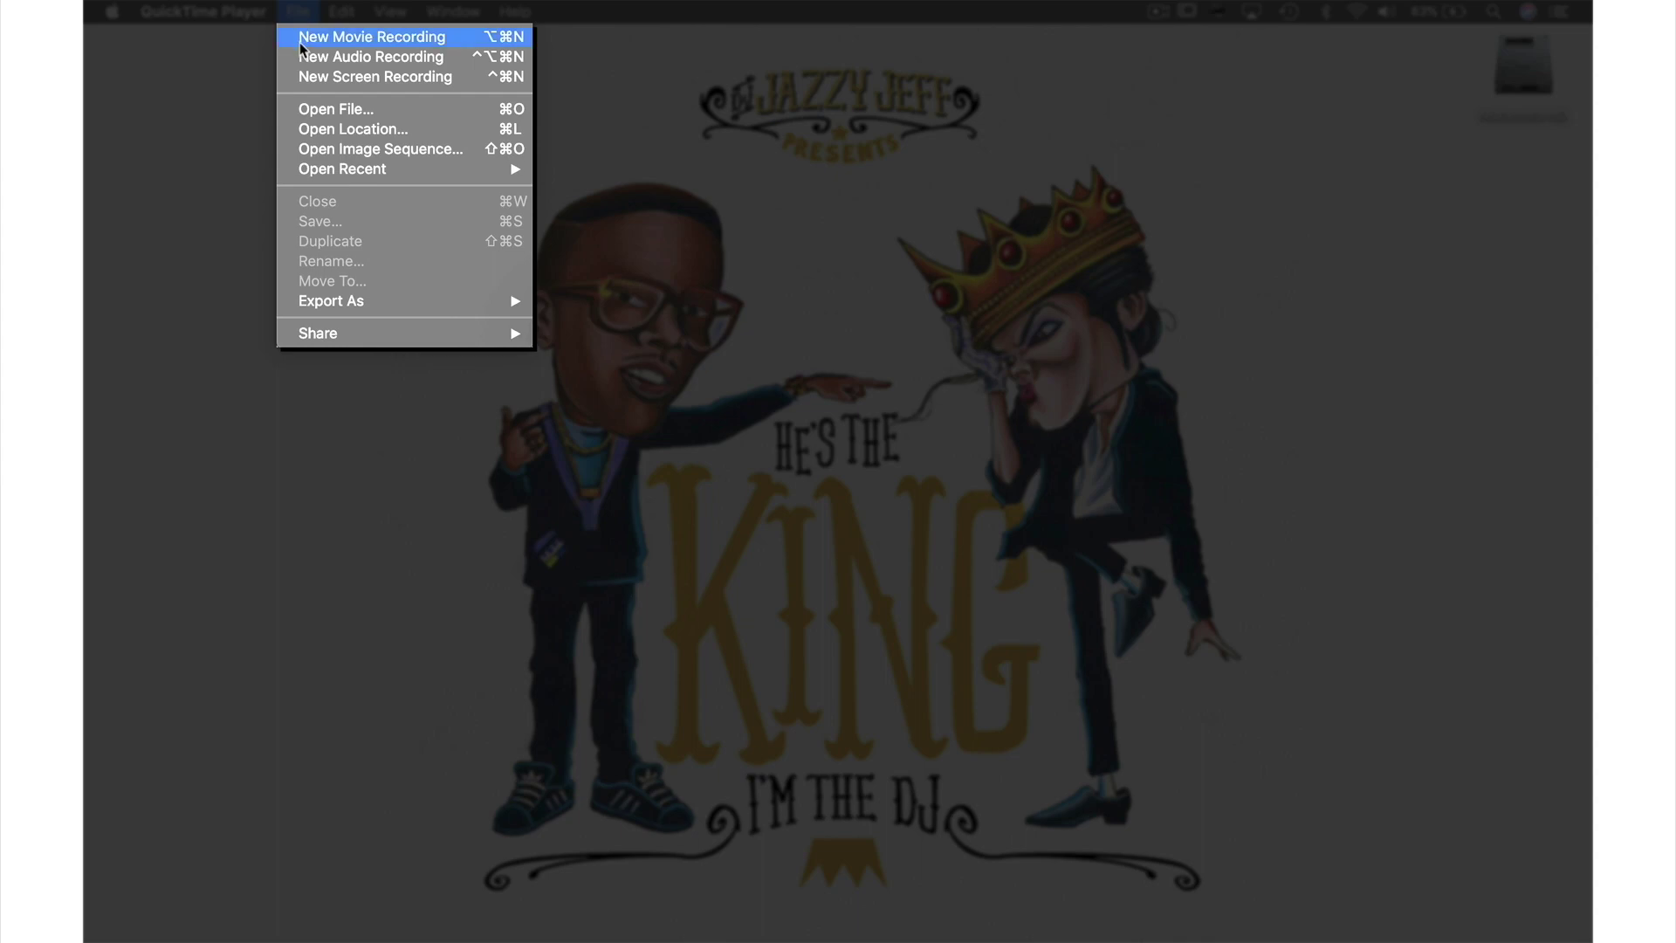
left_click(300, 44)
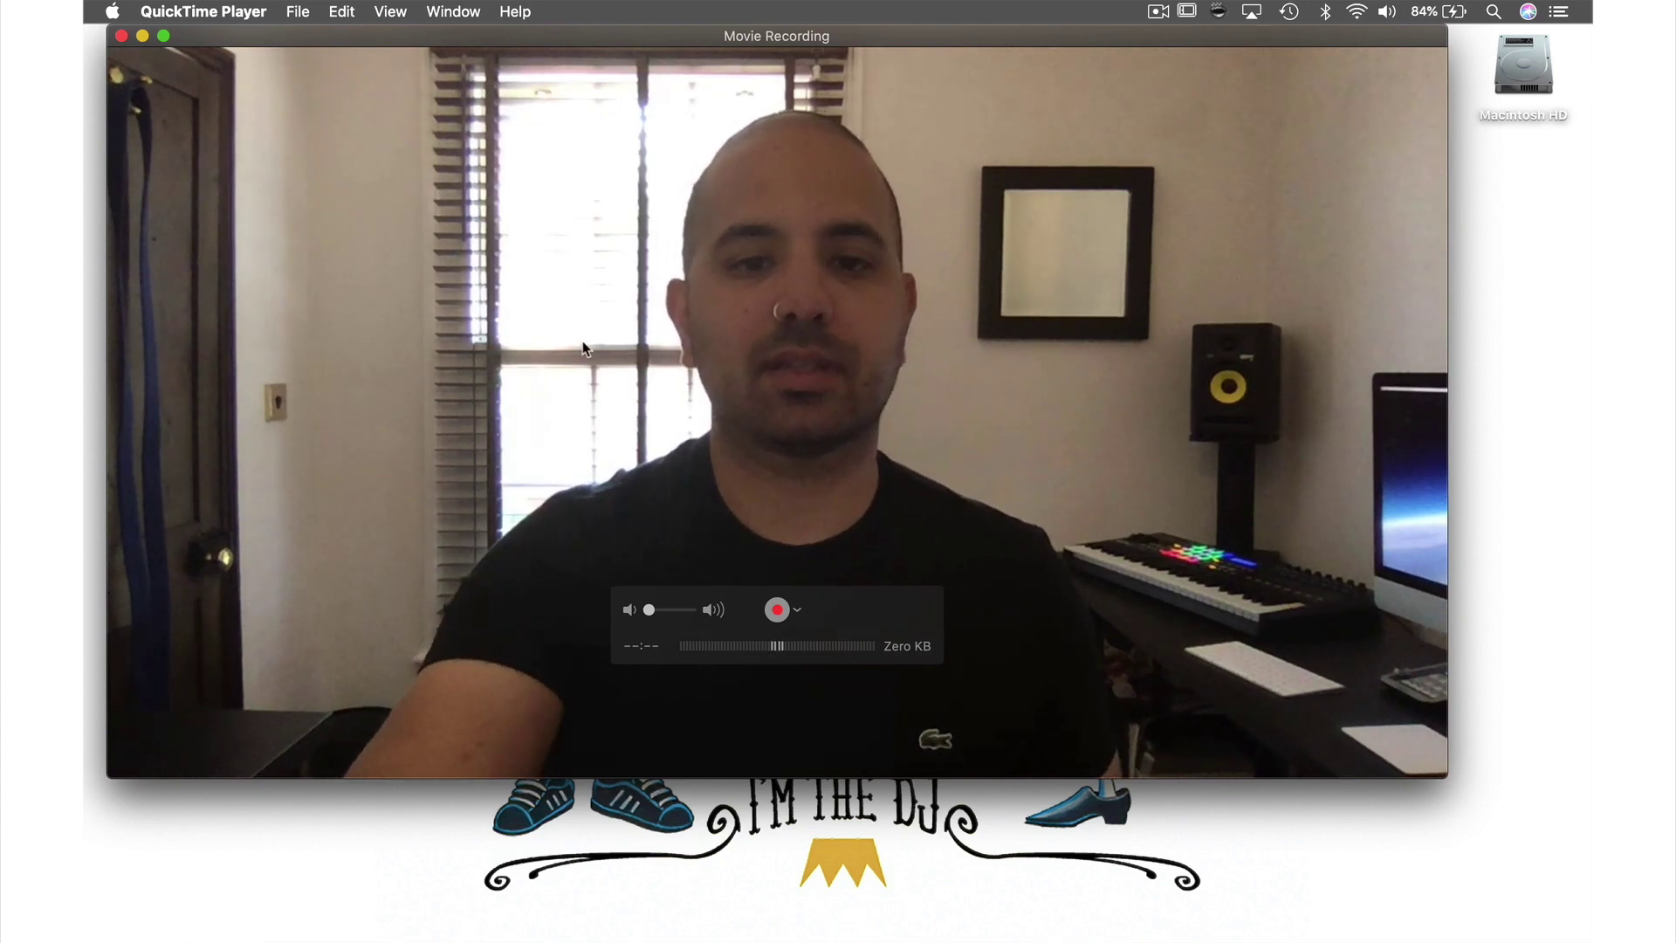
left_click(797, 611)
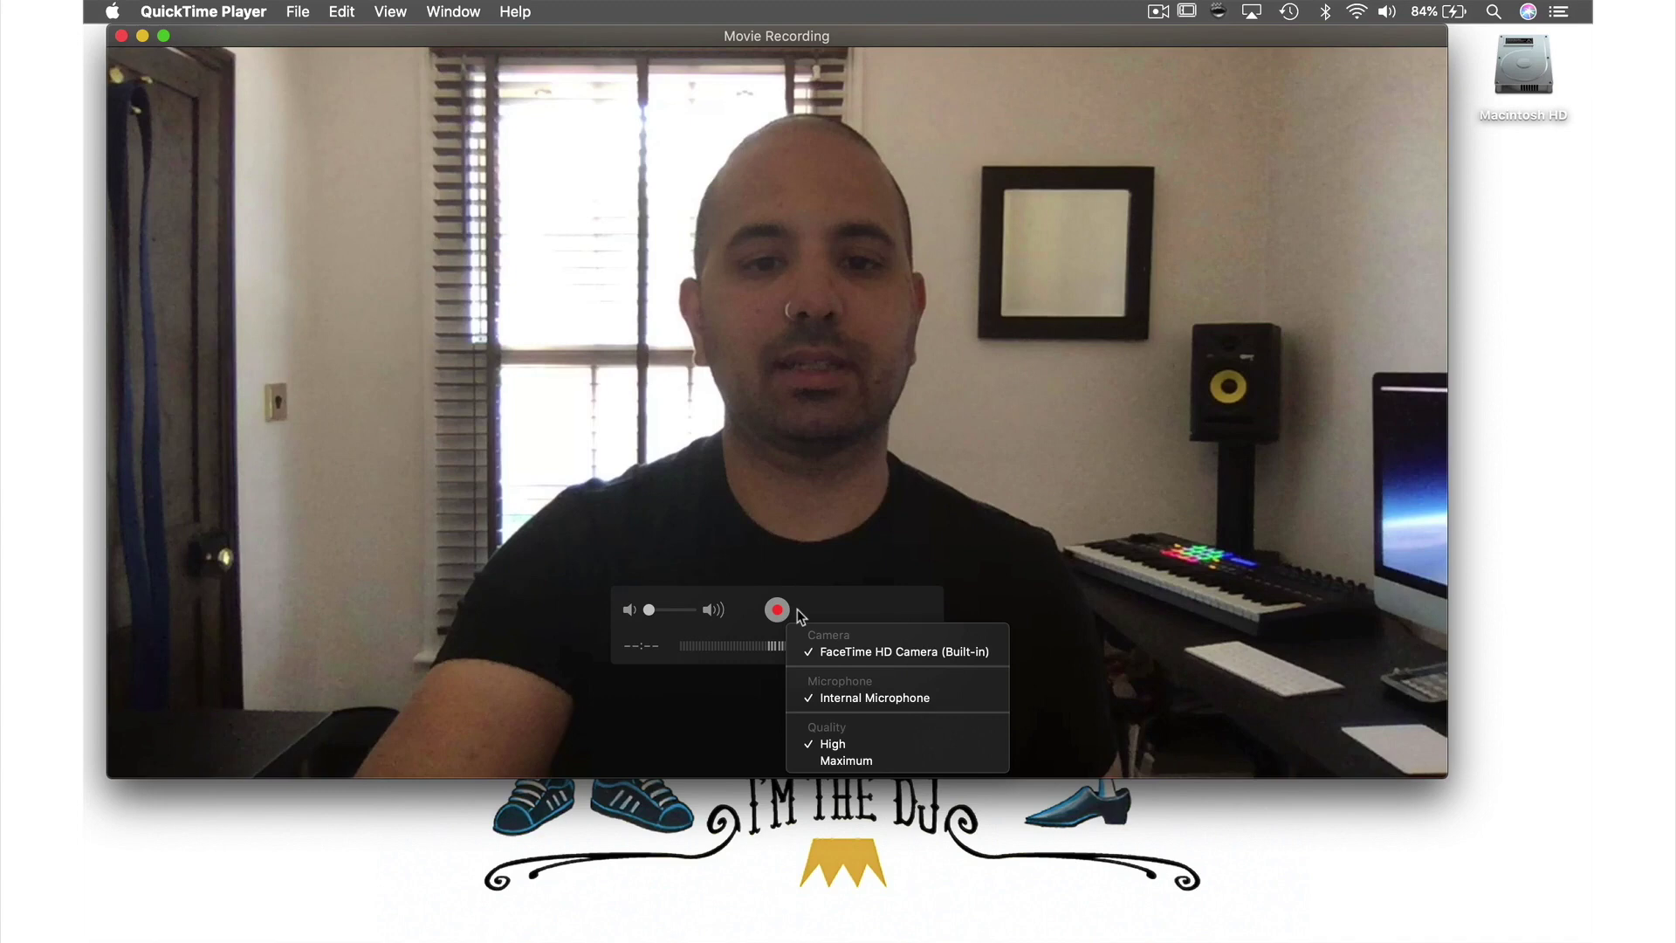
left_click(797, 609)
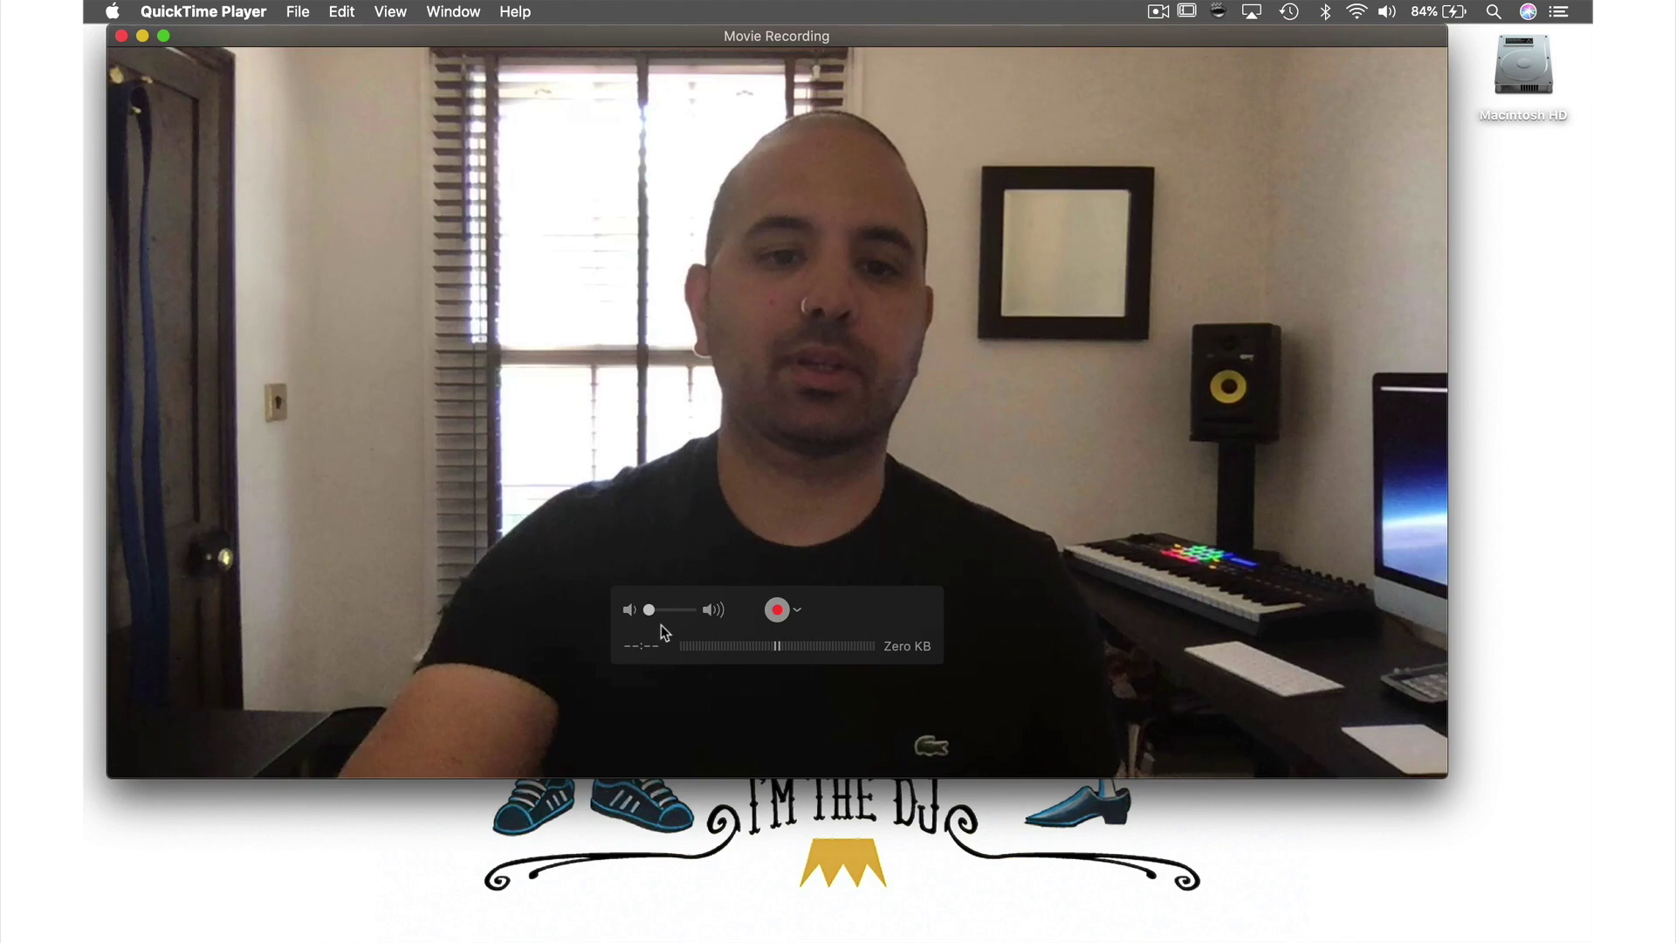
Step: Raise the monitoring volume slightly and record a roughly nine-second webcam clip
mouse_move(649, 609)
left_mouse_down()
mouse_move(677, 613)
mouse_move(641, 619)
left_mouse_up()
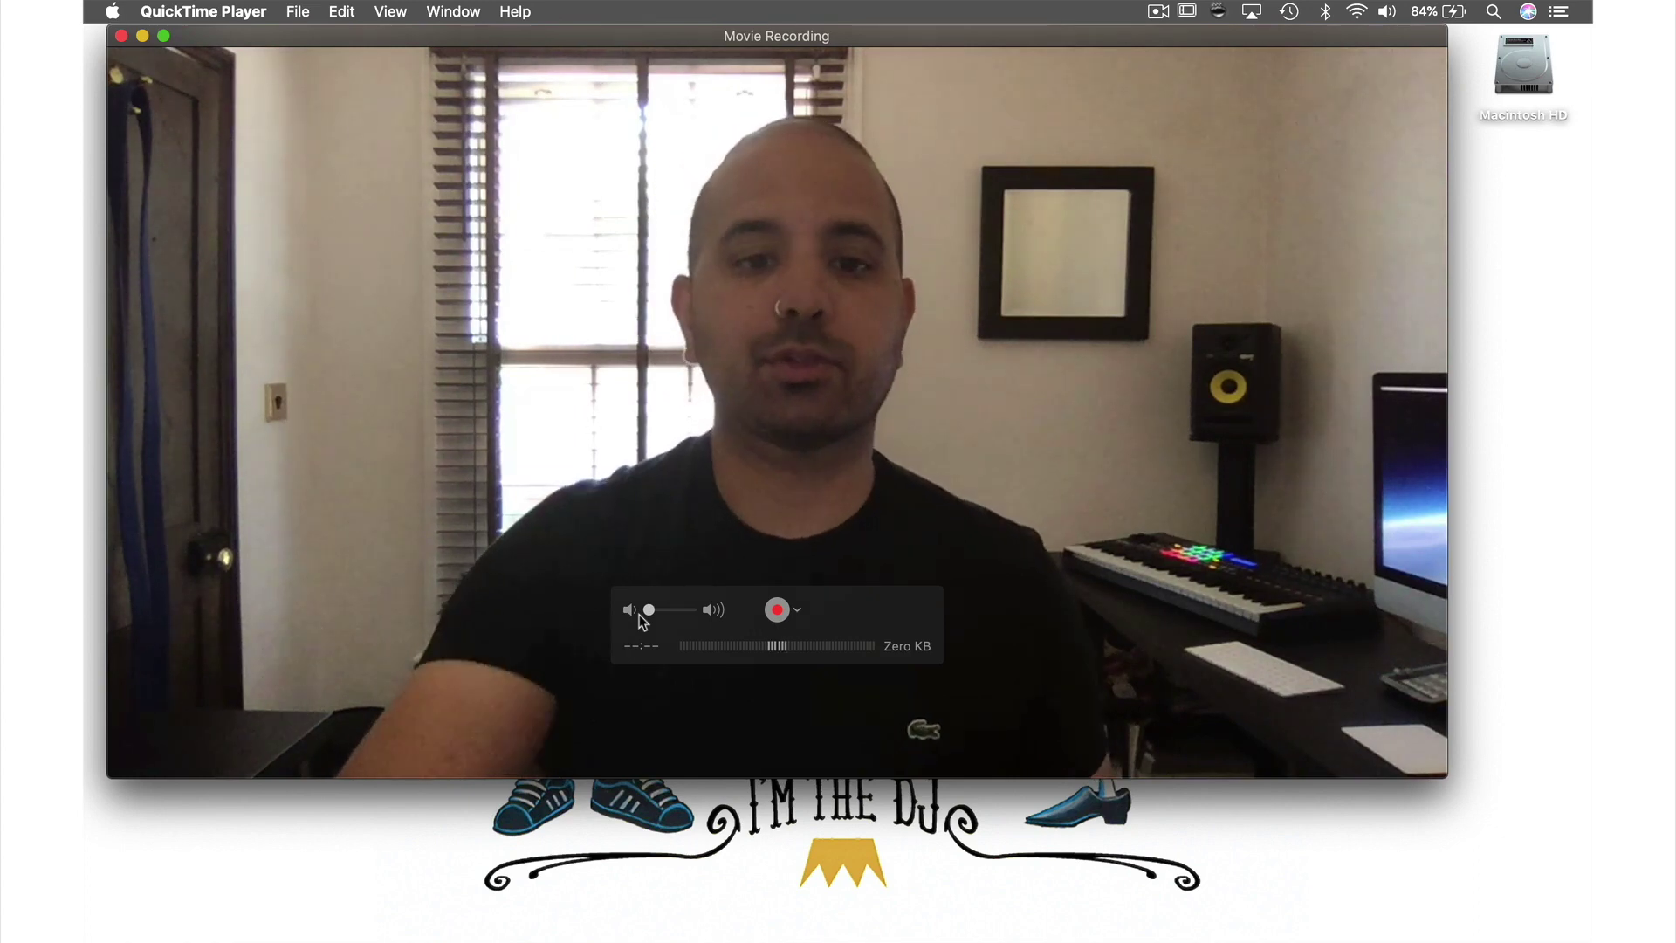
left_click(778, 613)
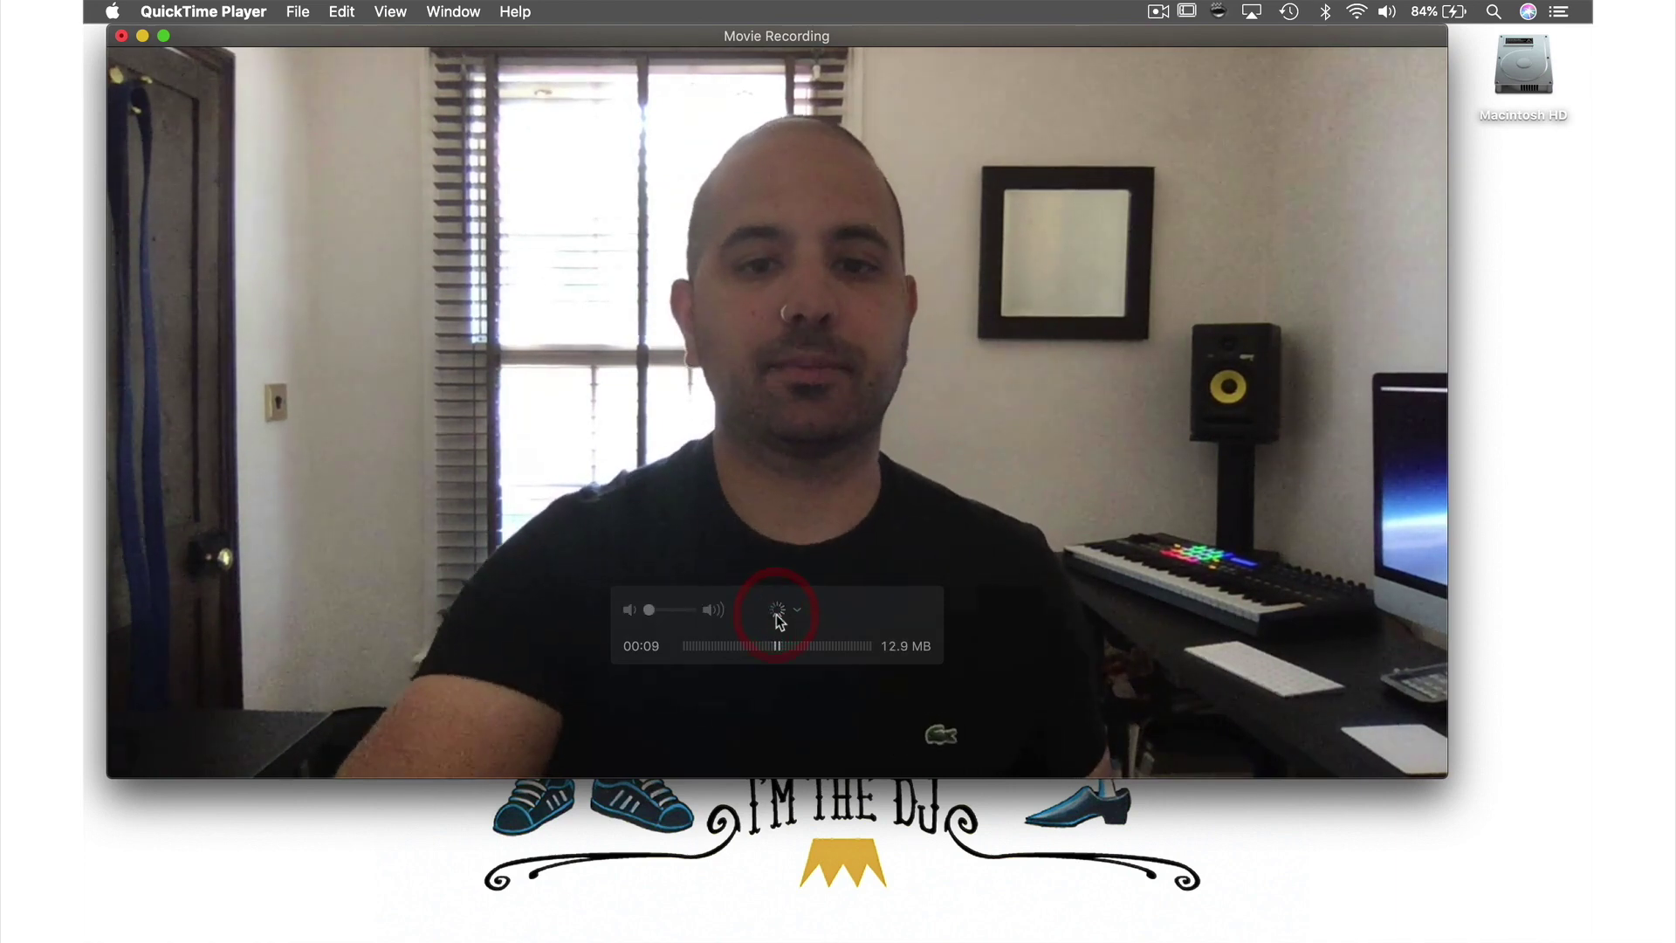
left_click(778, 610)
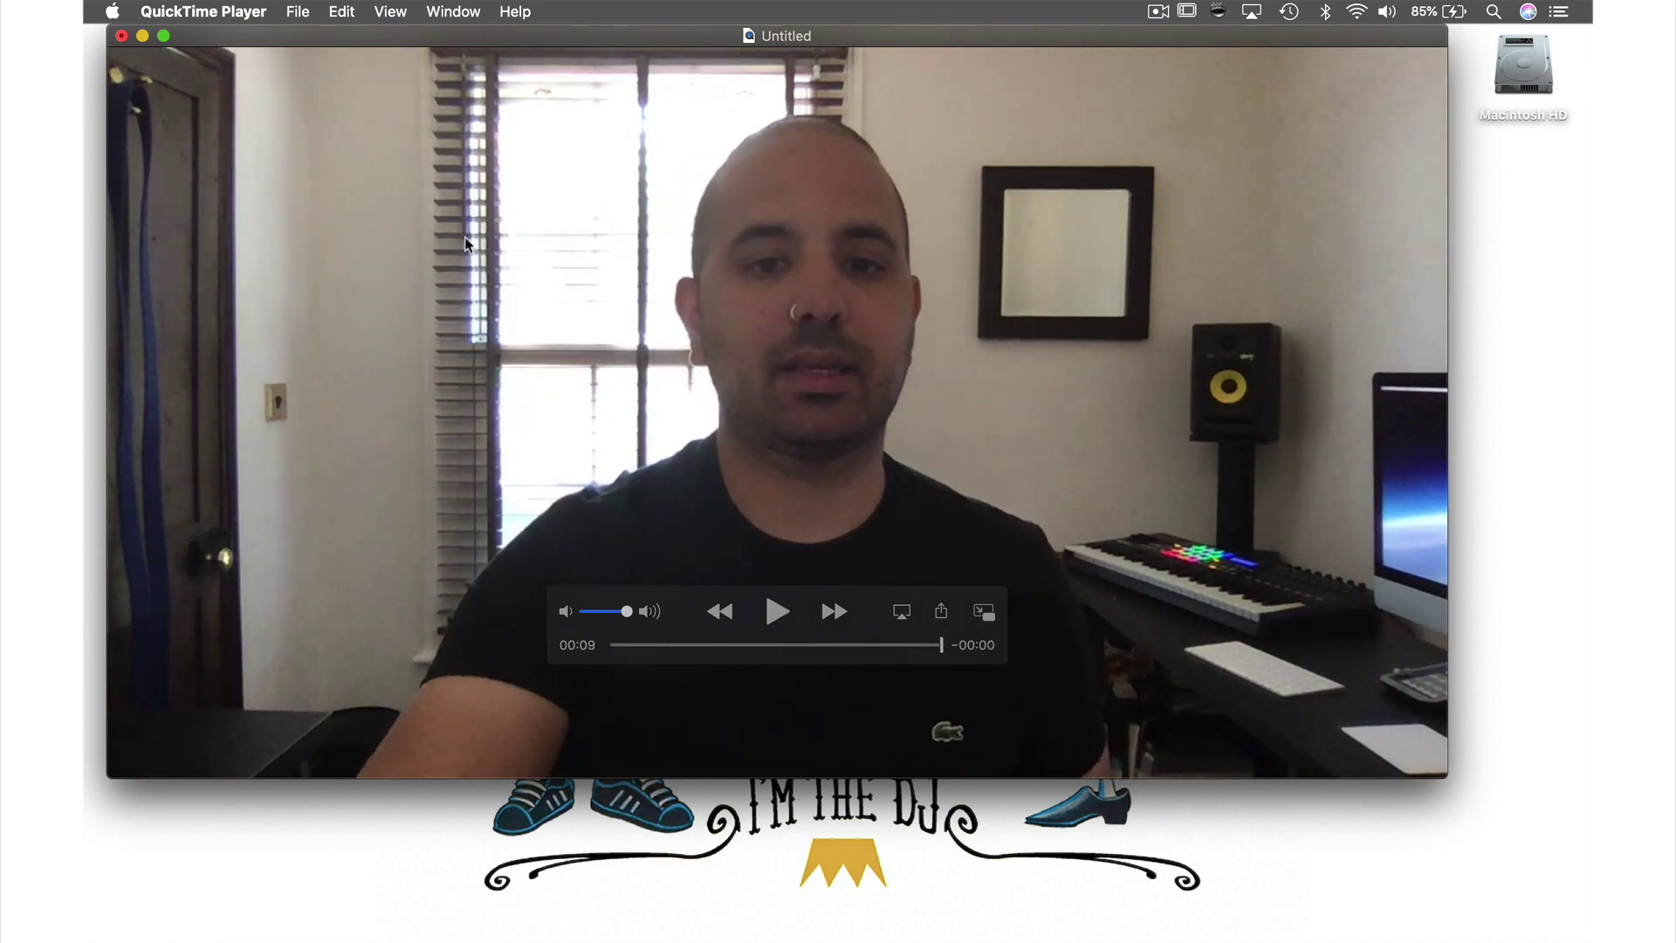
Step: Save the 9-second Untitled clip as 'Quick' with Desktop as the location
left_click(294, 12)
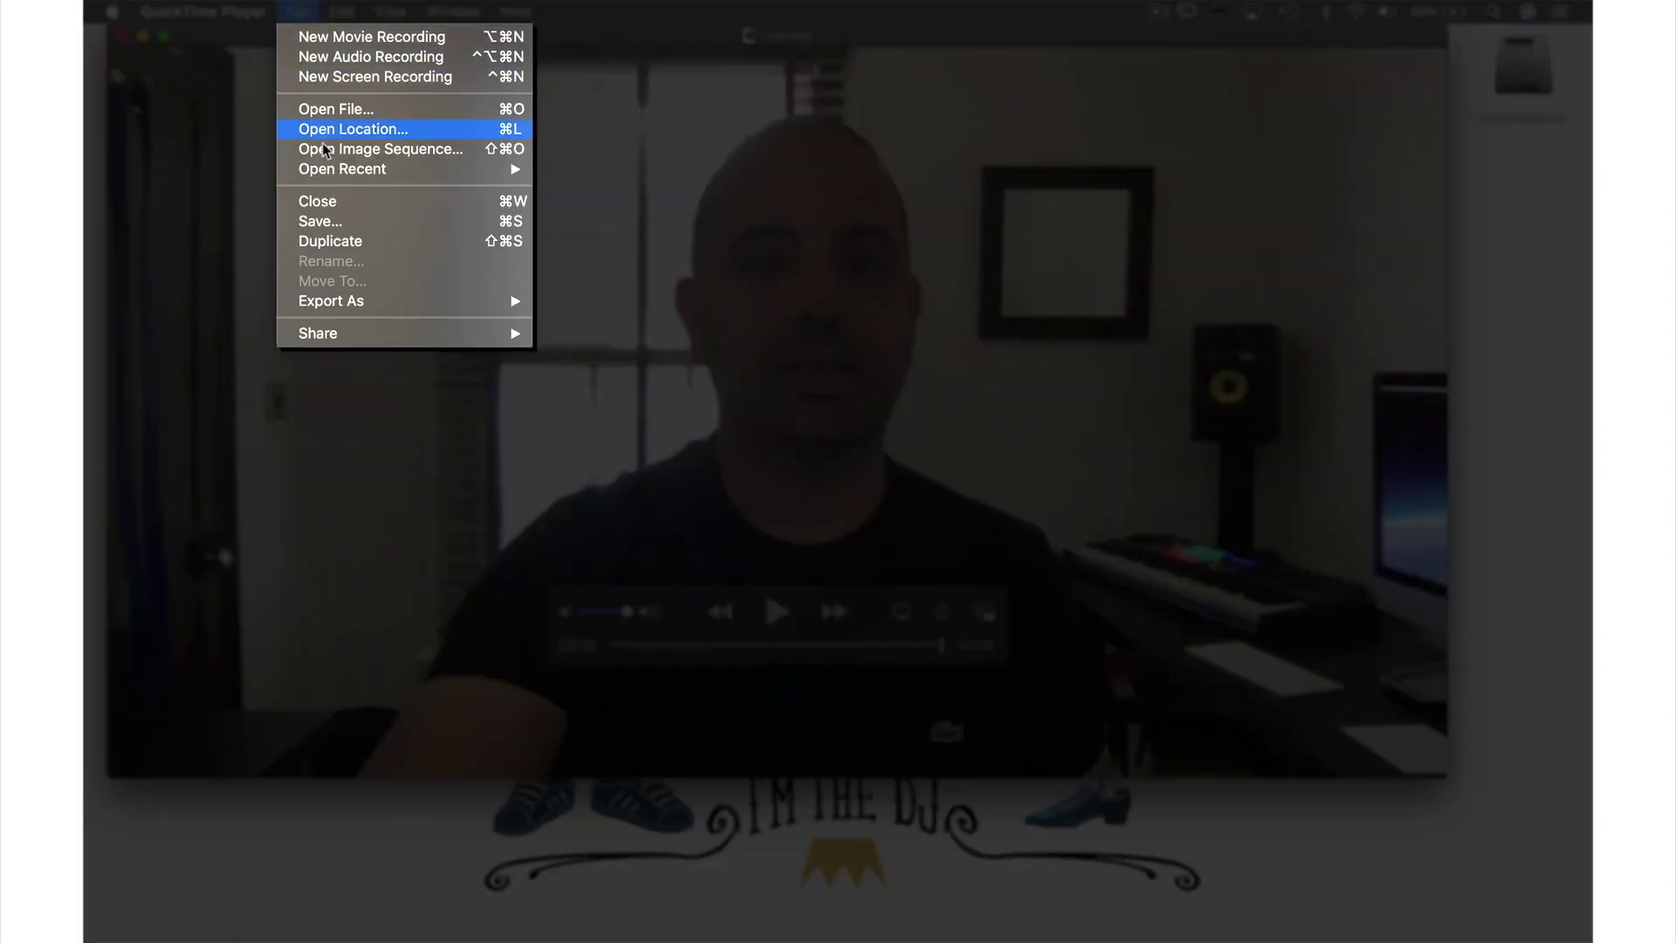
mouse_move(330, 304)
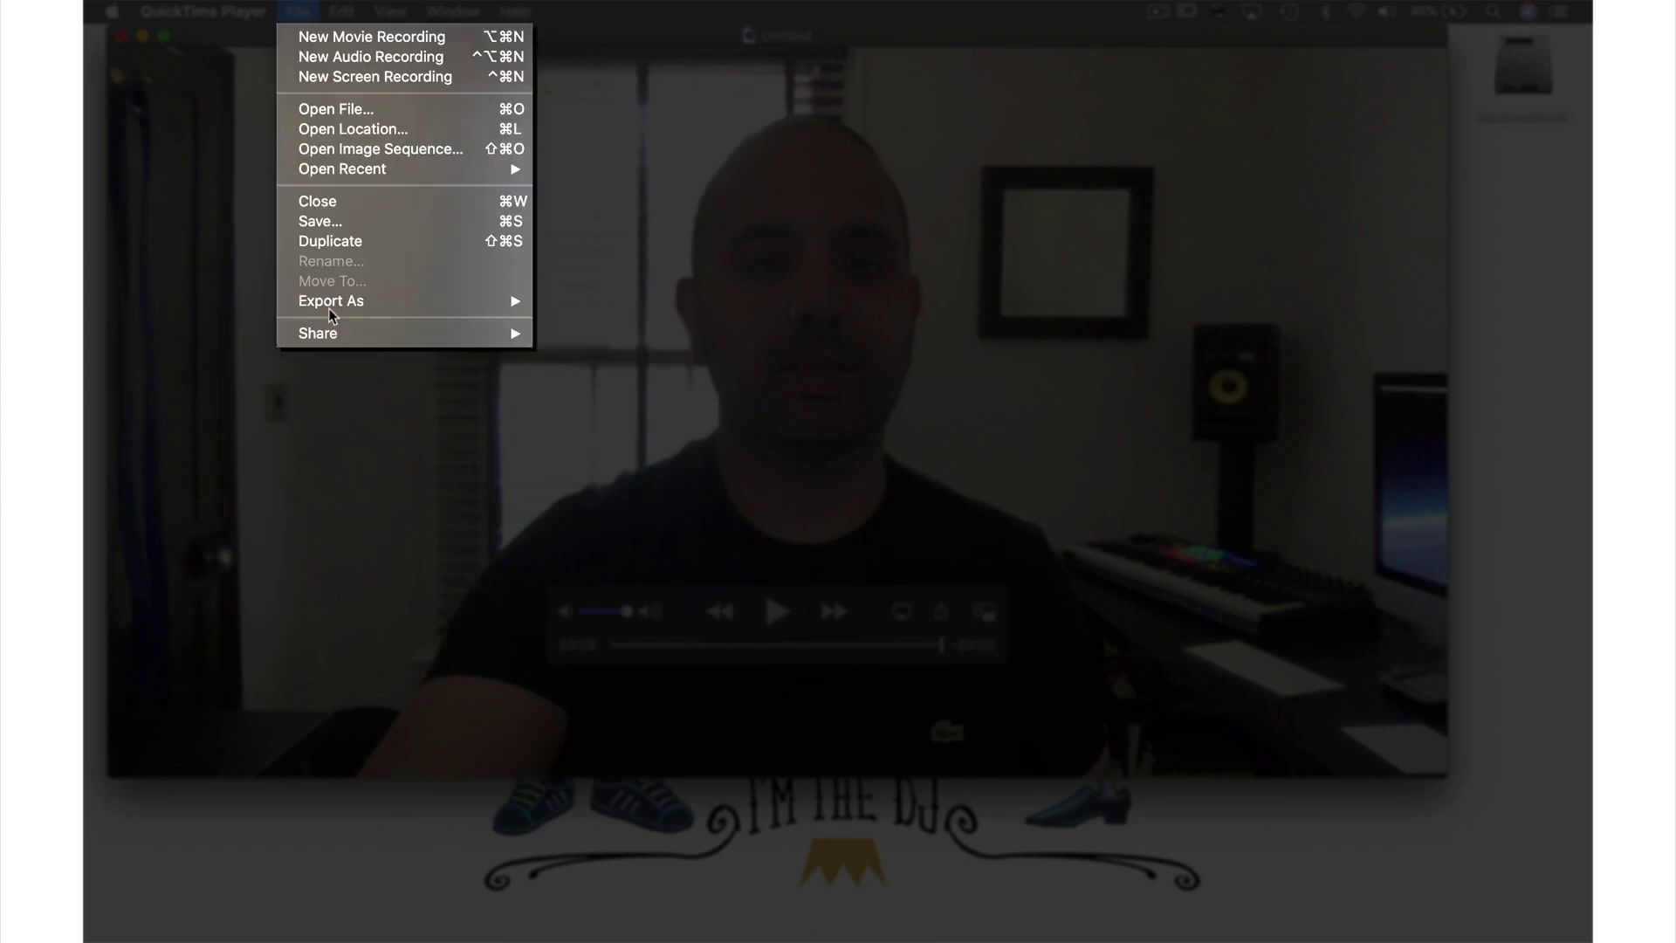
left_click(331, 227)
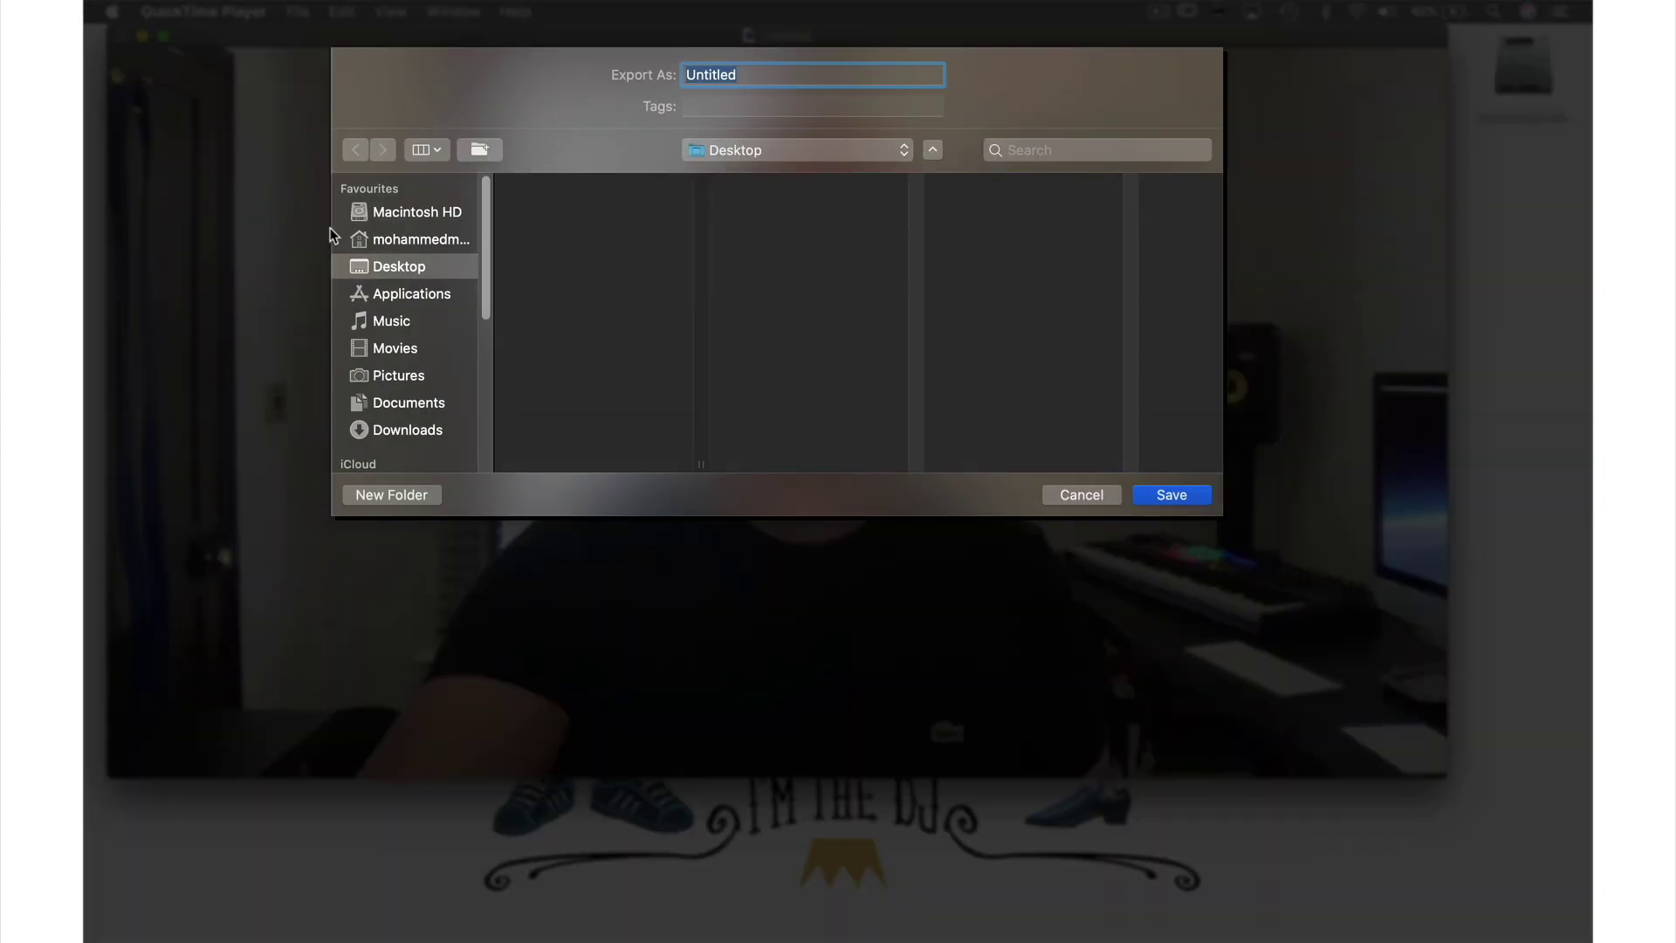
key("shift")
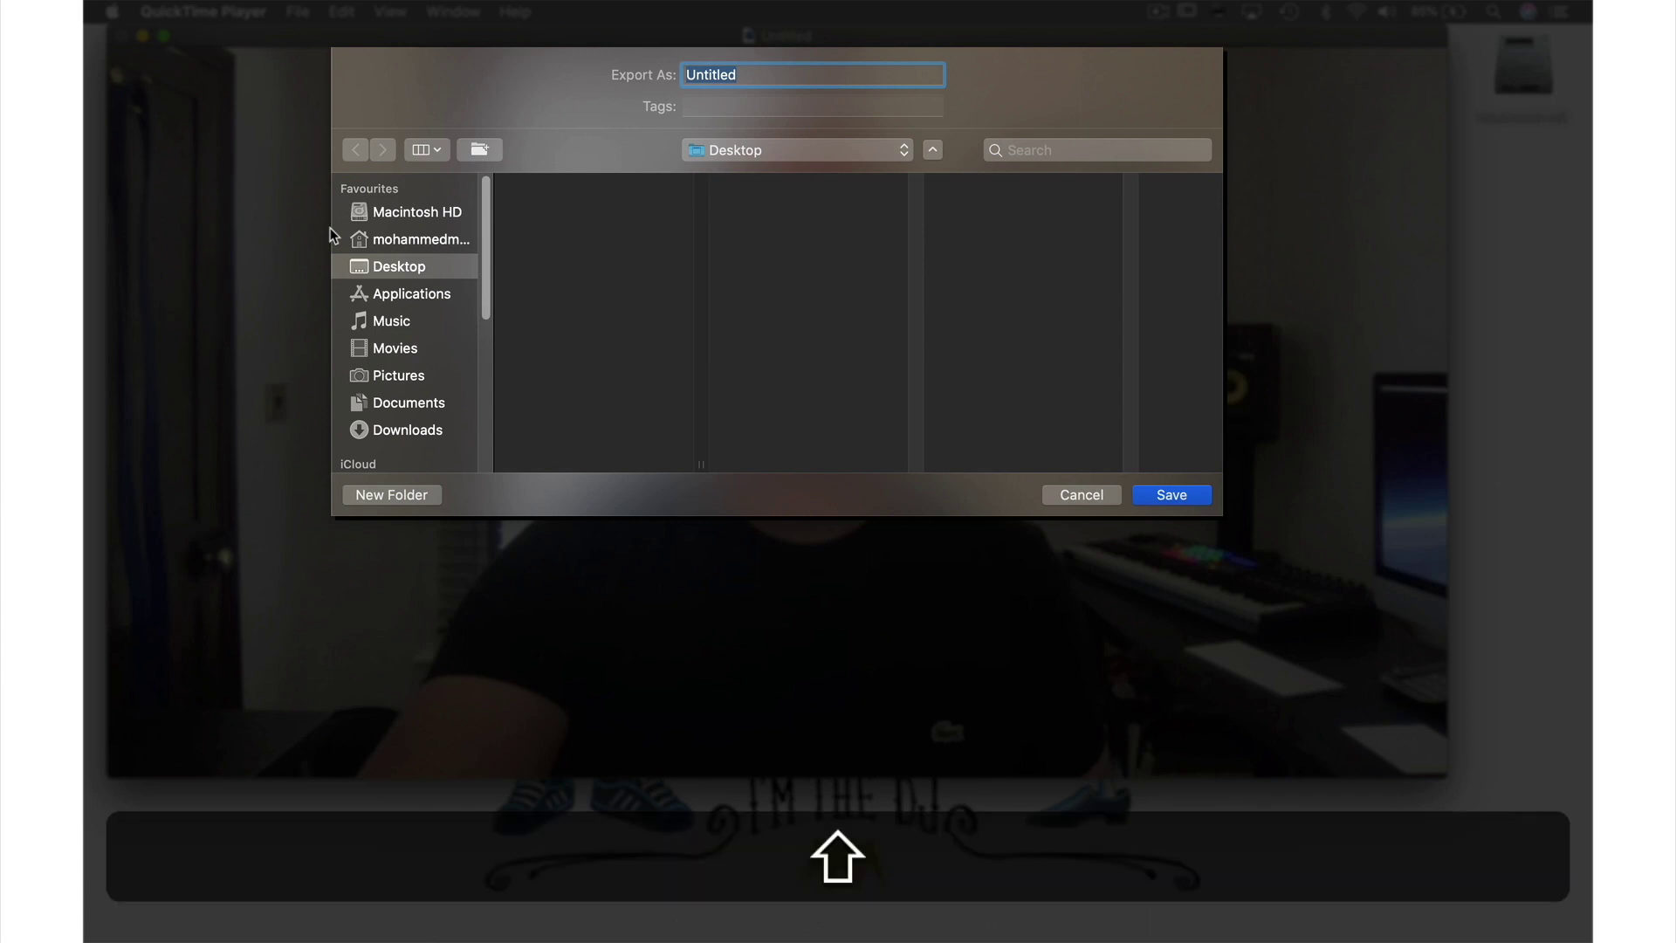
type("Quick")
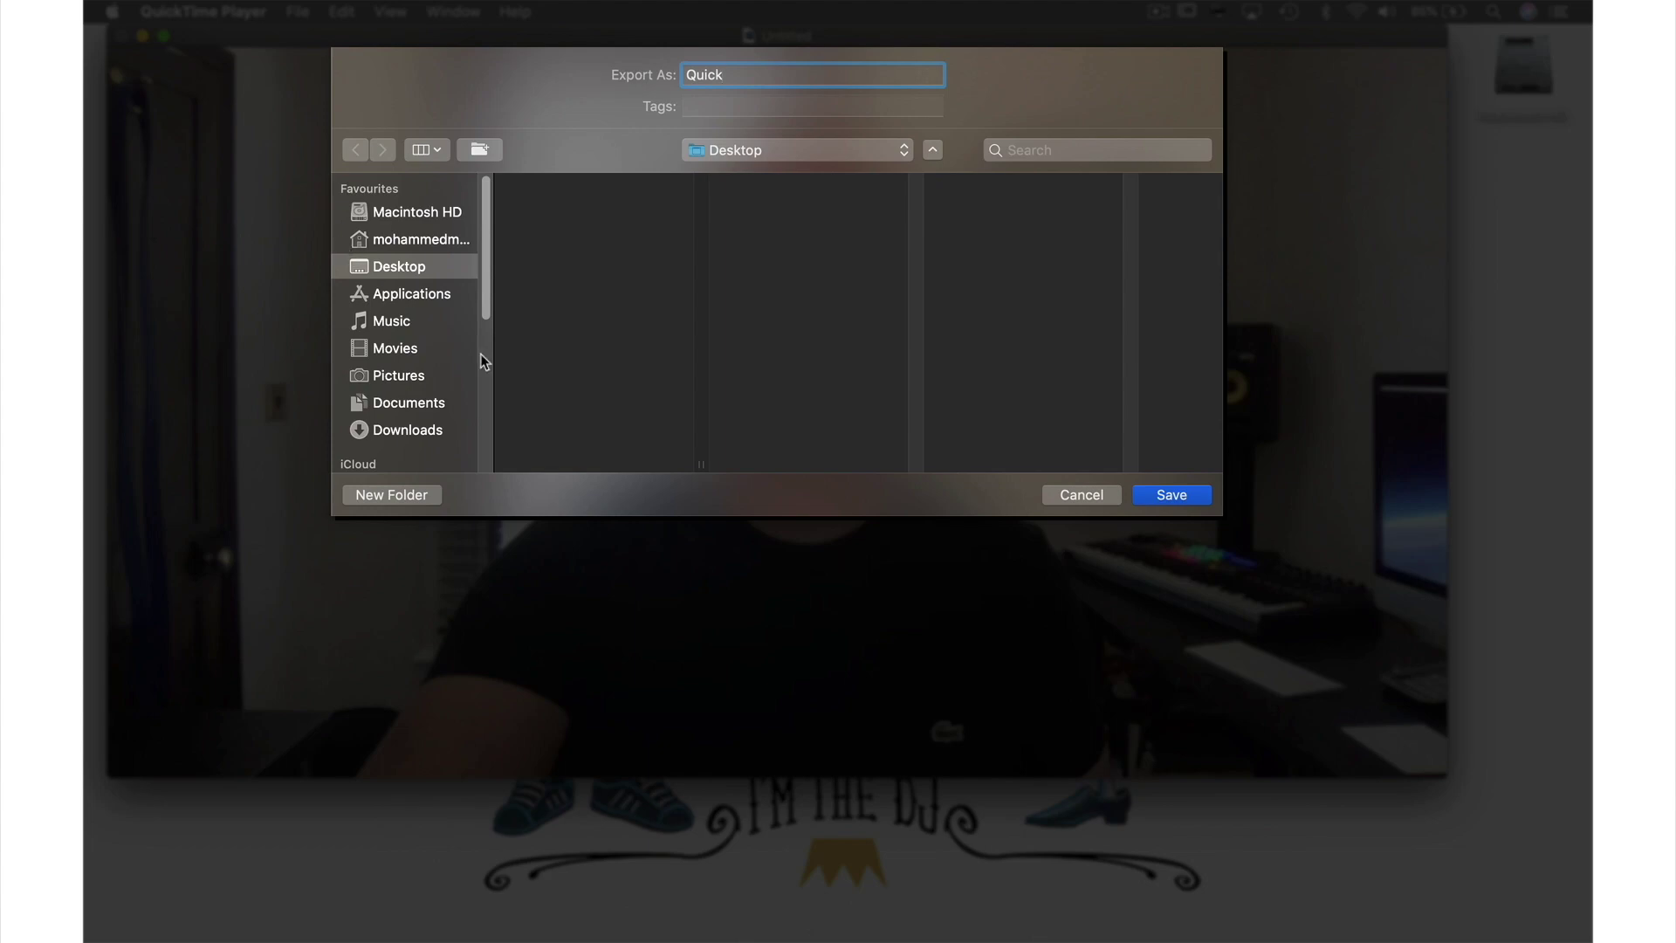
left_click(1185, 499)
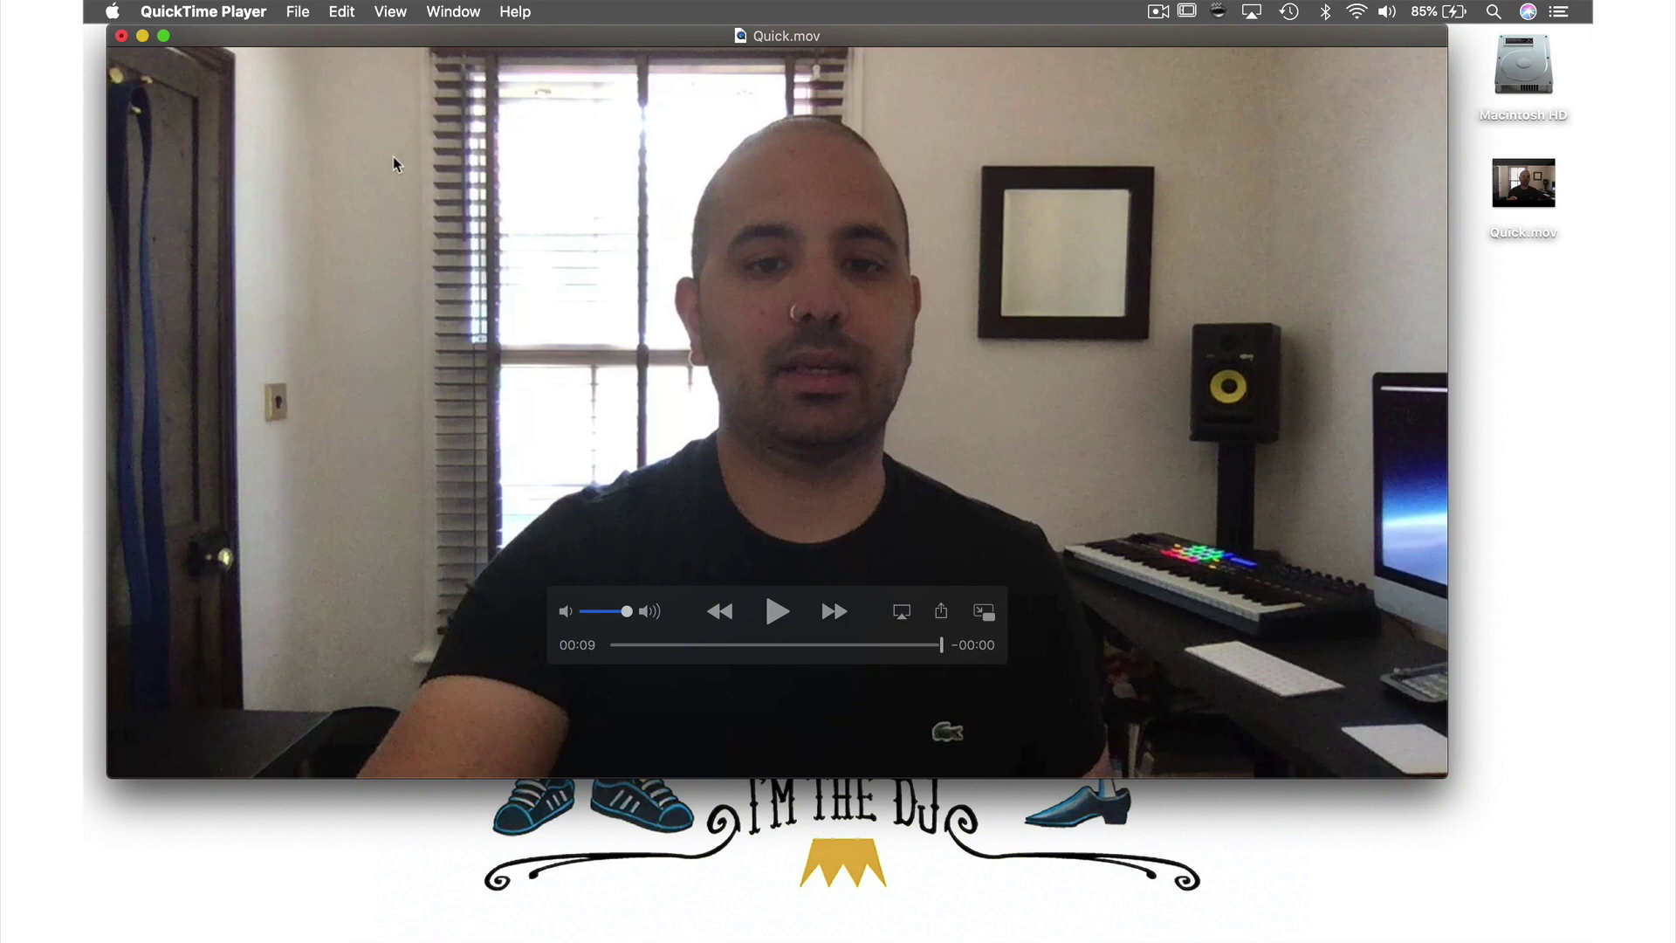
Step: Close the Quick.mov window and reopen Quick.mov from the Desktop to check it
left_click(122, 36)
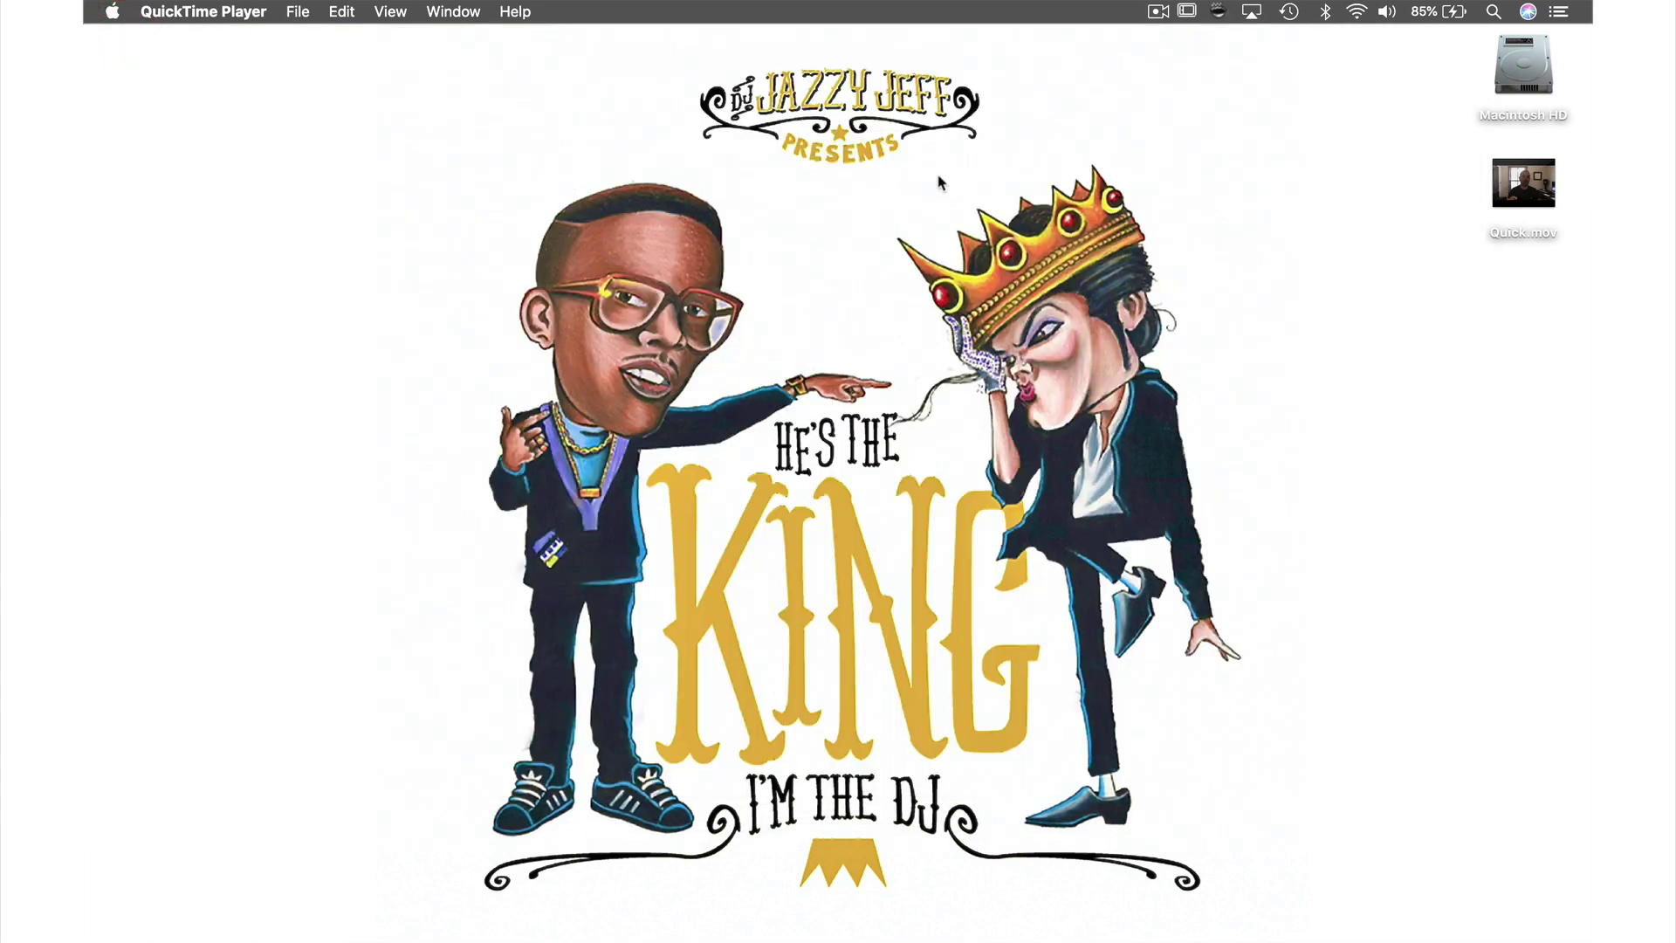
left_click(1506, 201)
double_click(1506, 199)
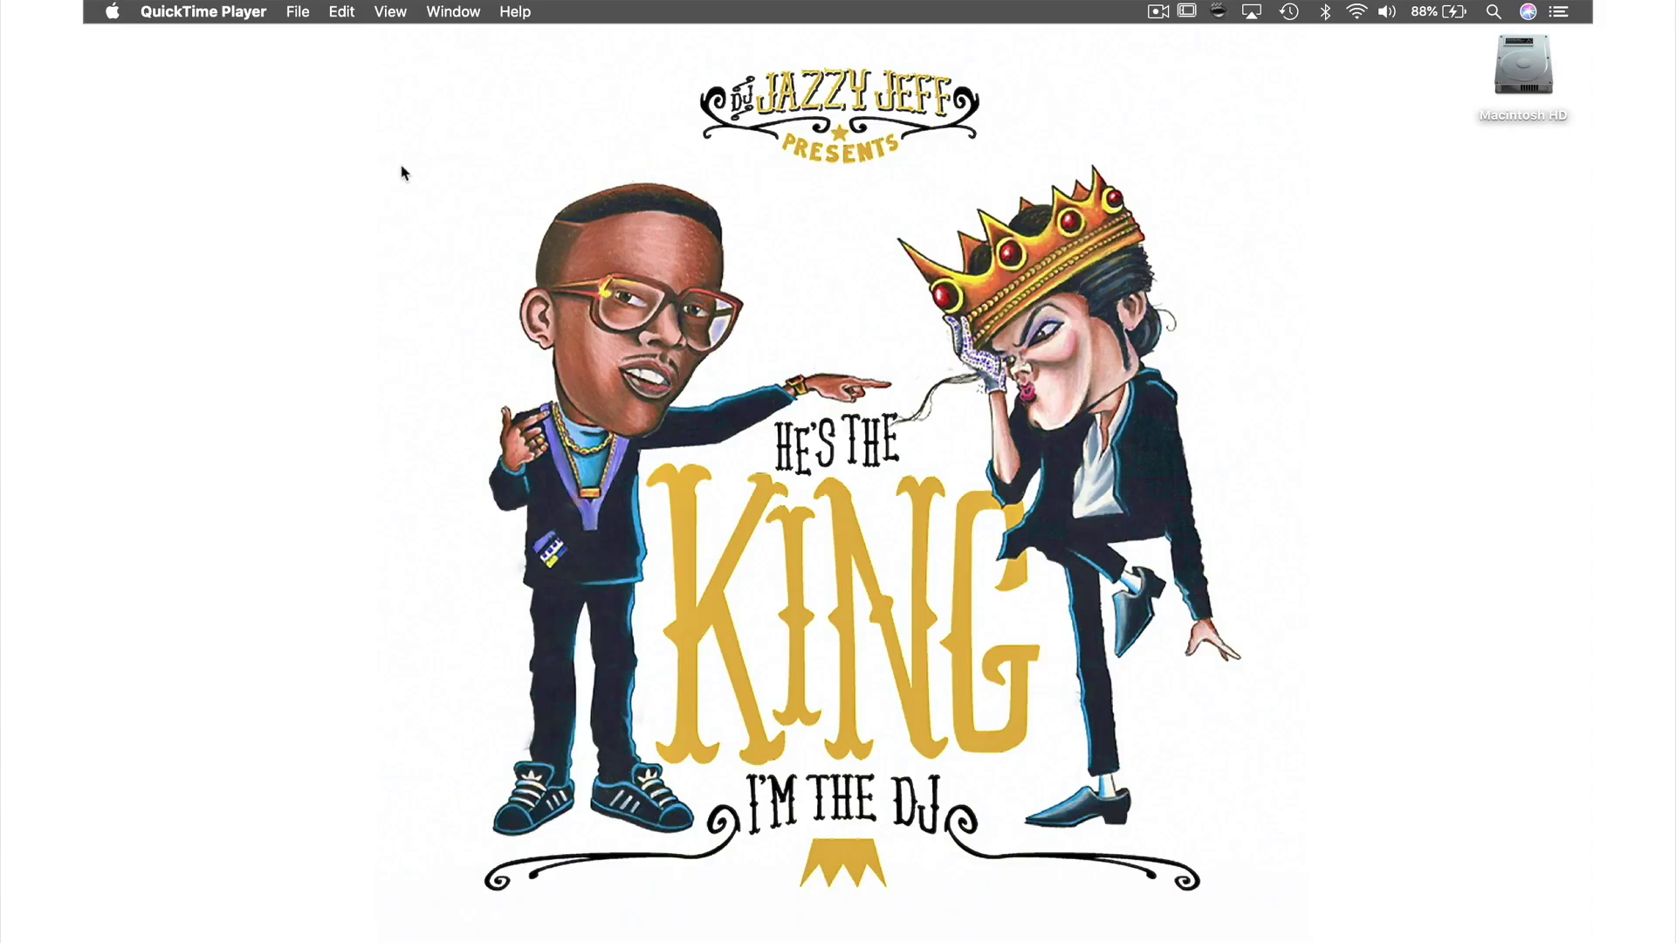
left_click(298, 12)
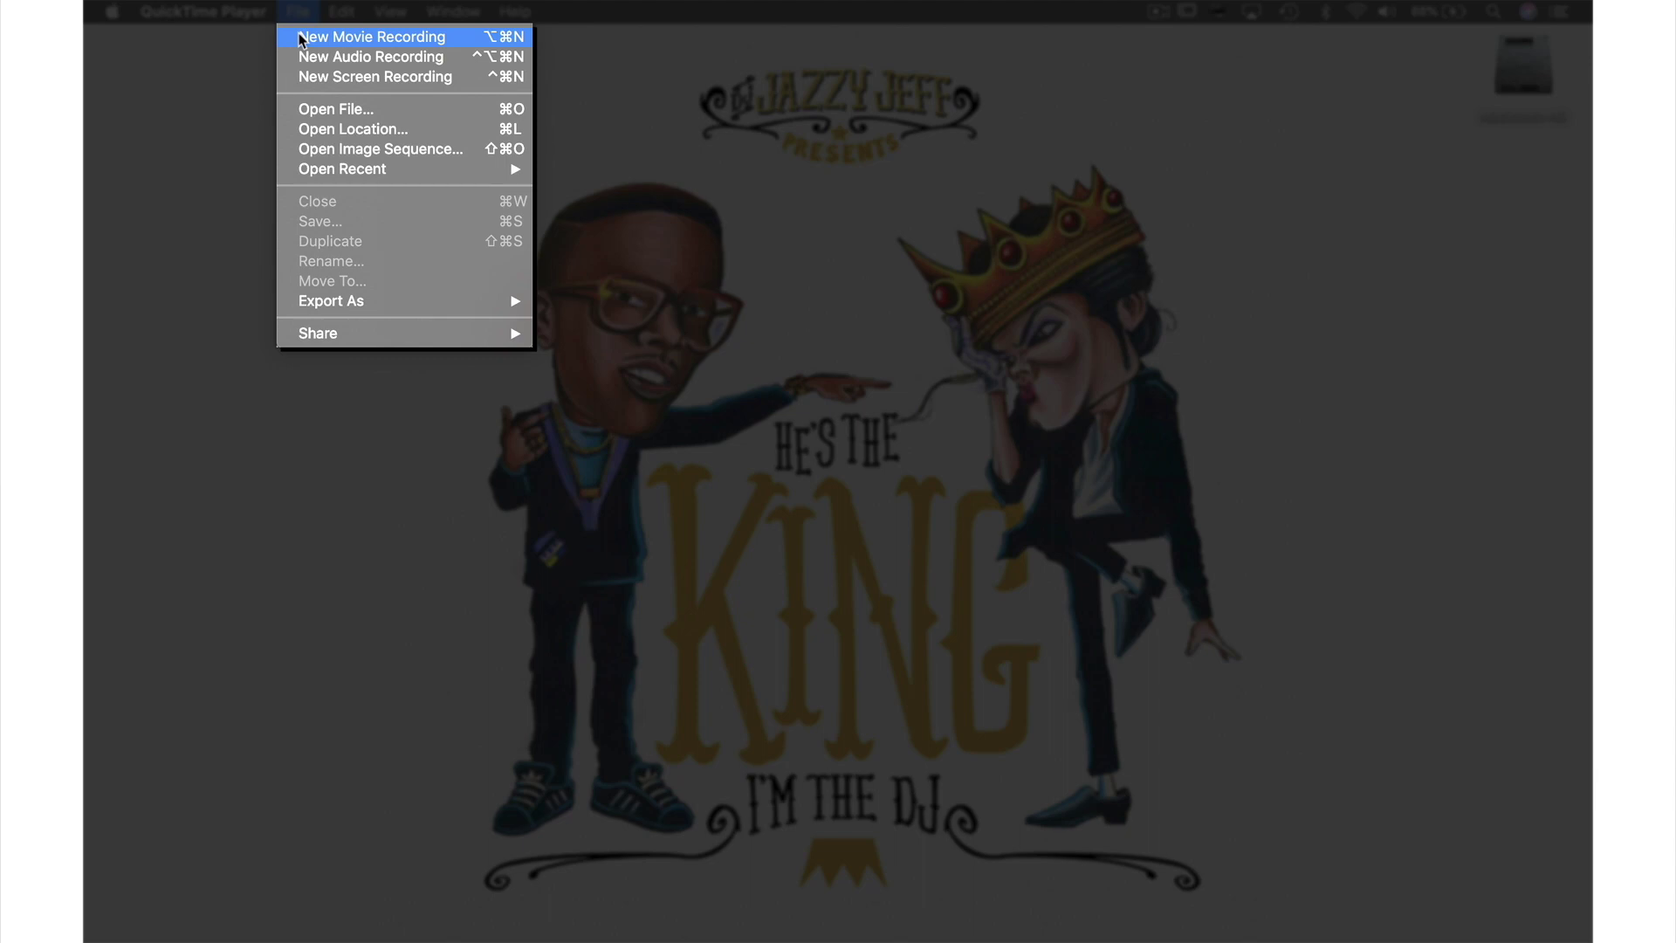
Step: Start a new movie recording with the connected iPhone as camera and microphone
left_click(300, 38)
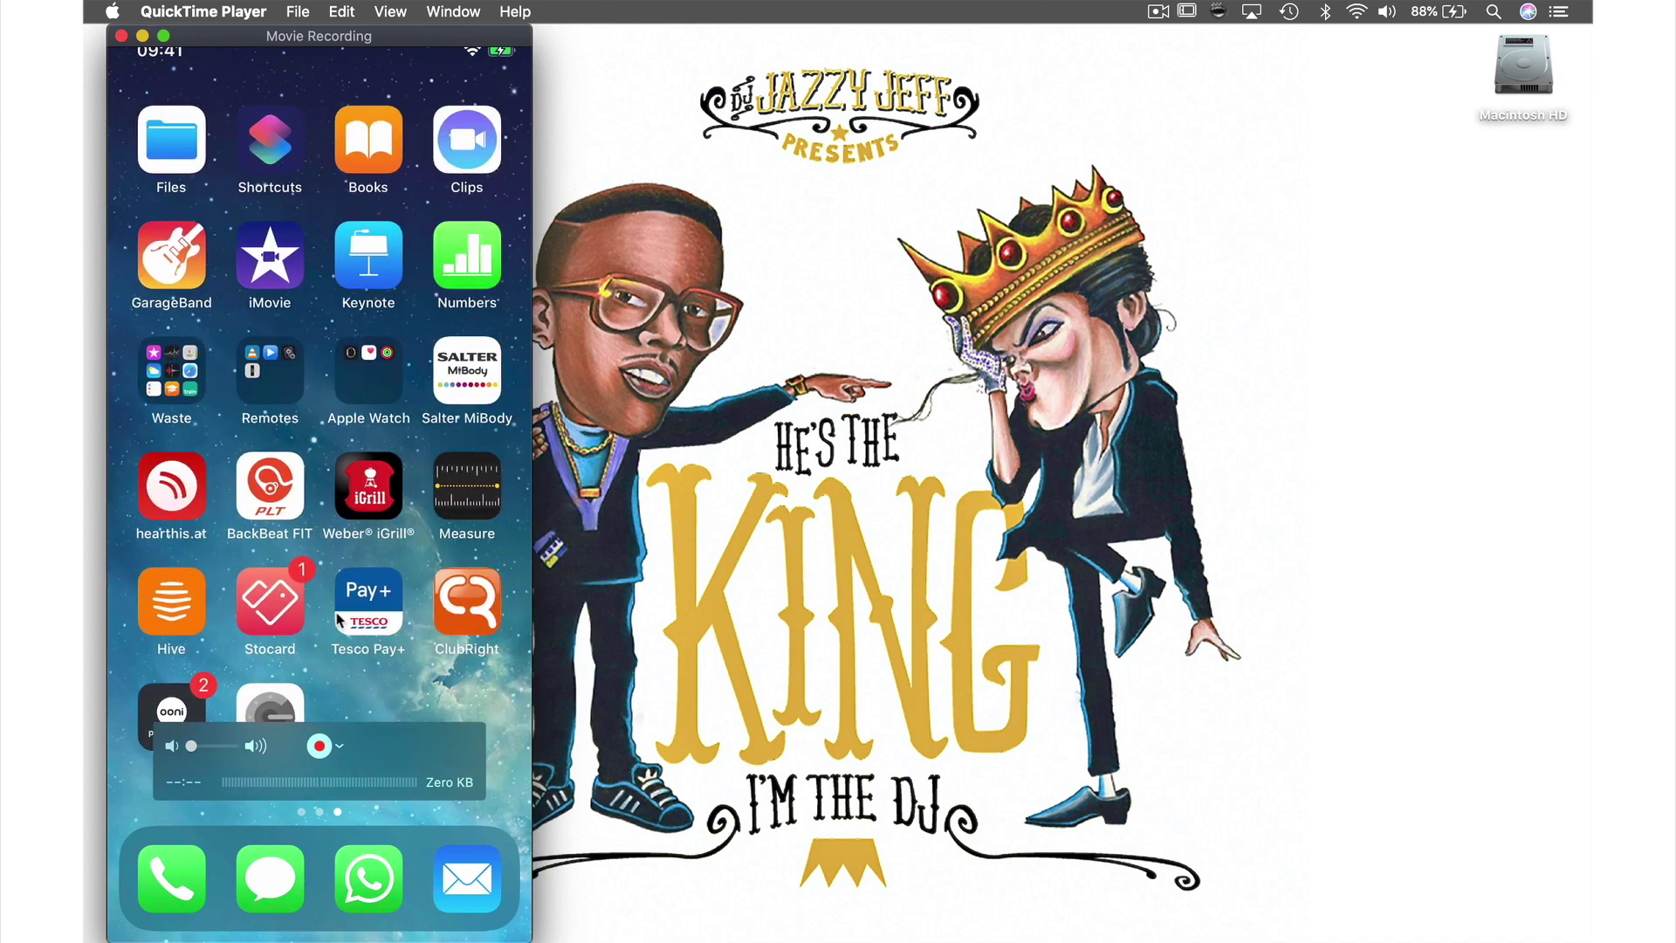
left_click(337, 737)
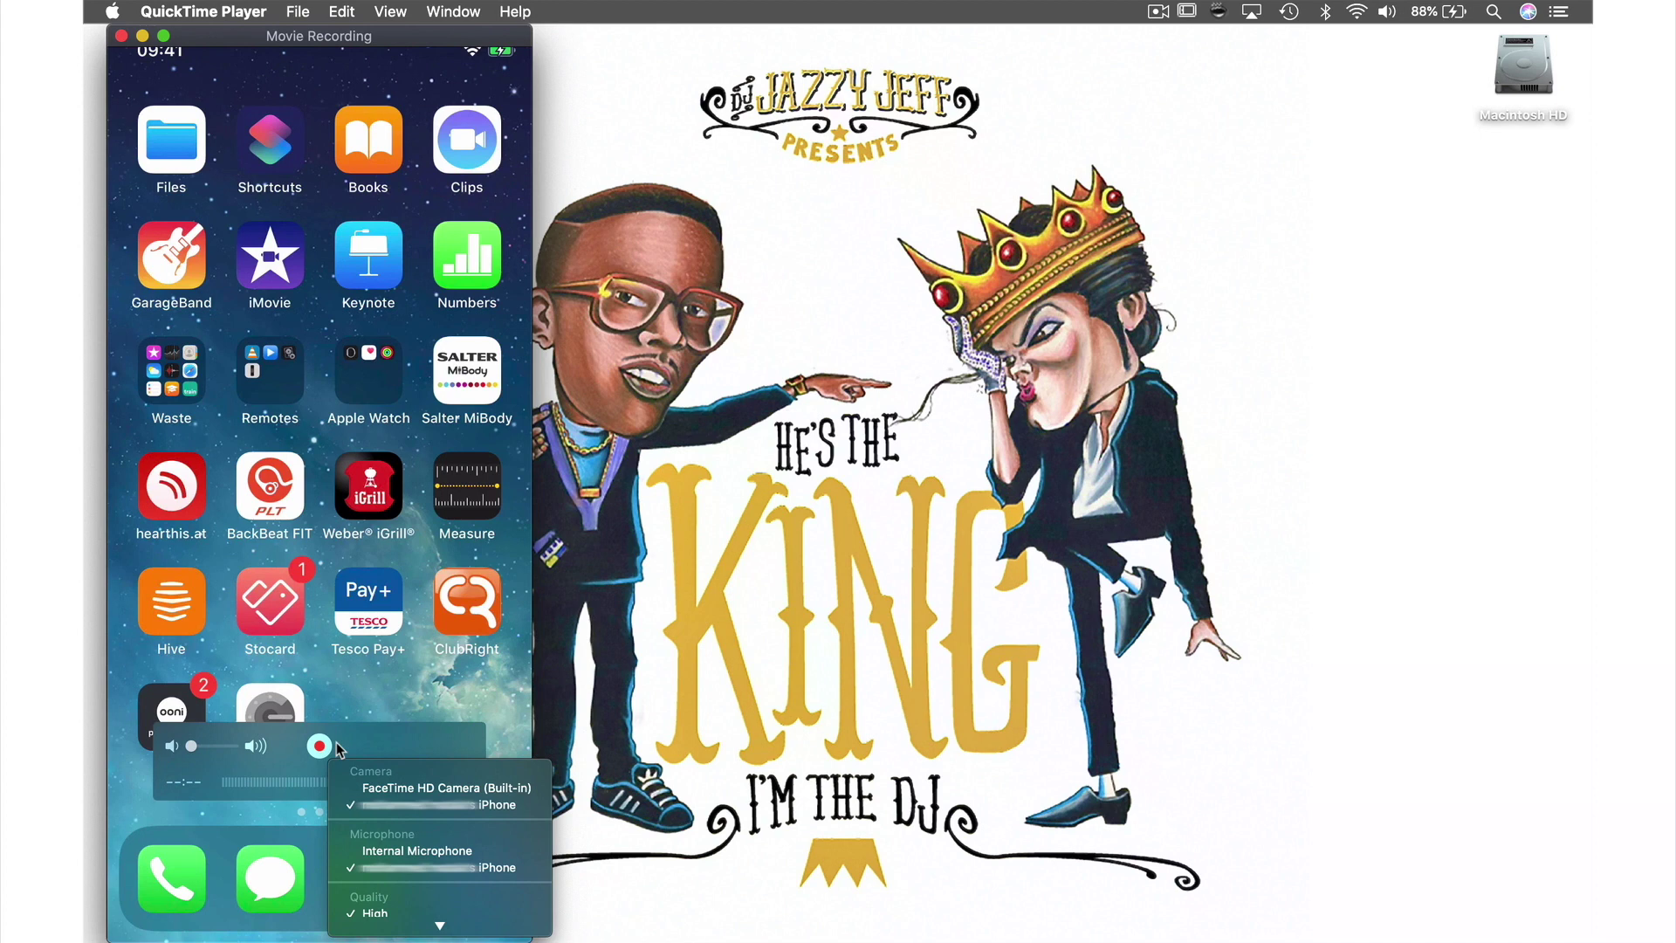
left_click(339, 749)
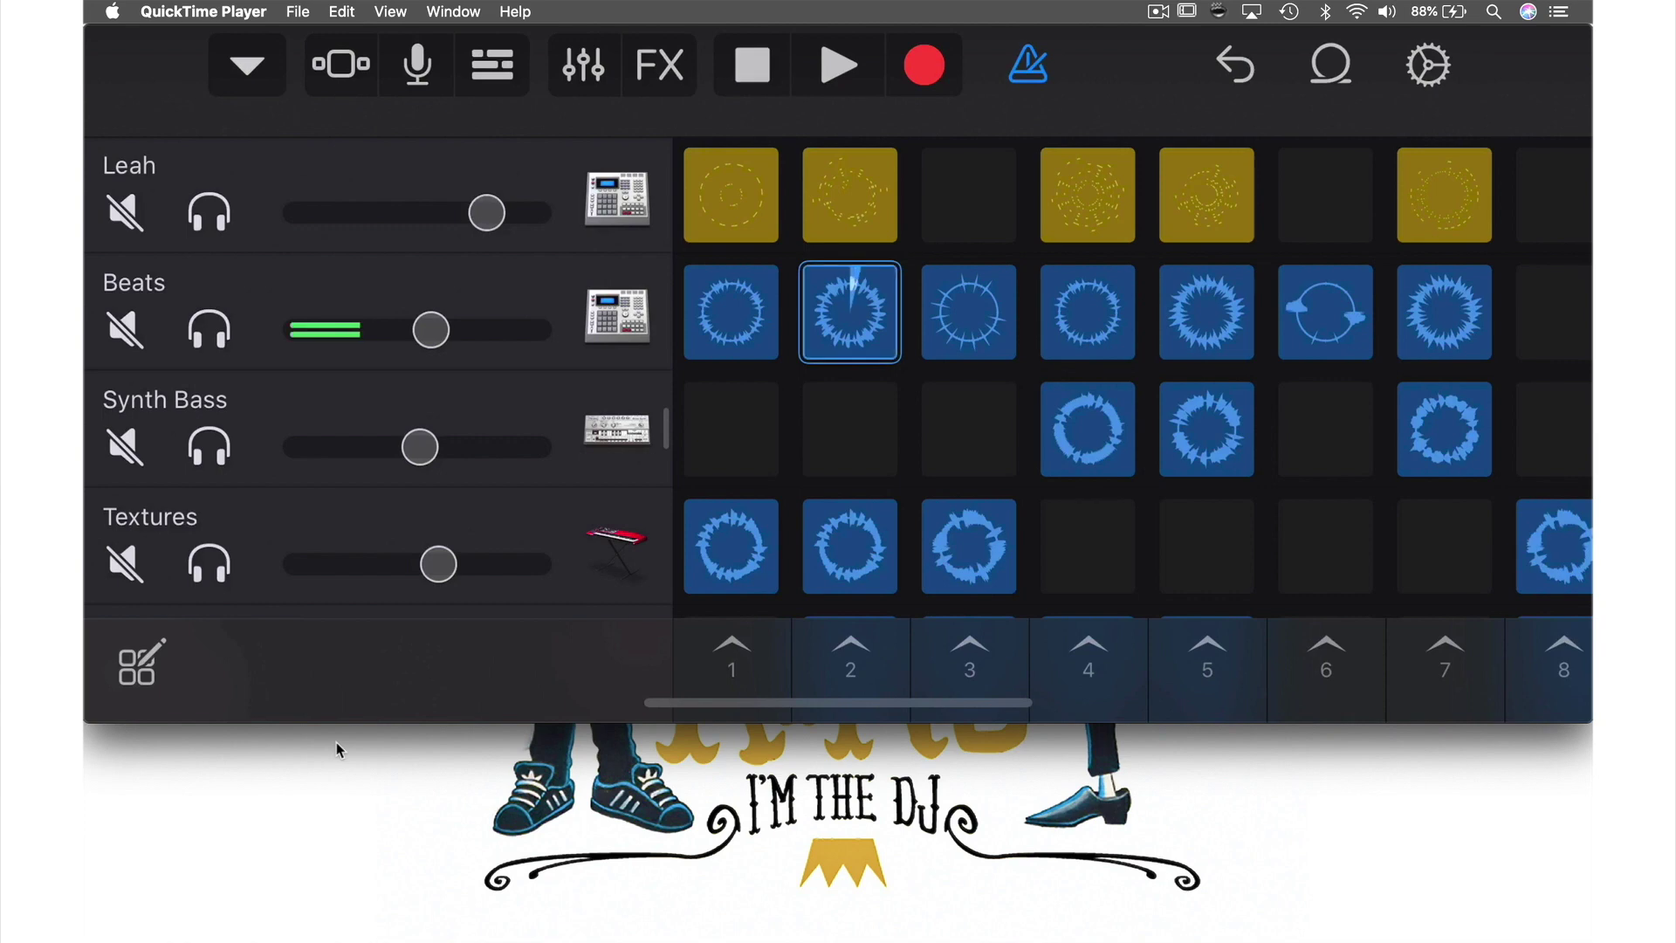
Step: Turn up the monitoring volume to hear the iPhone's GarageBand loops while recording
mouse_move(369, 688)
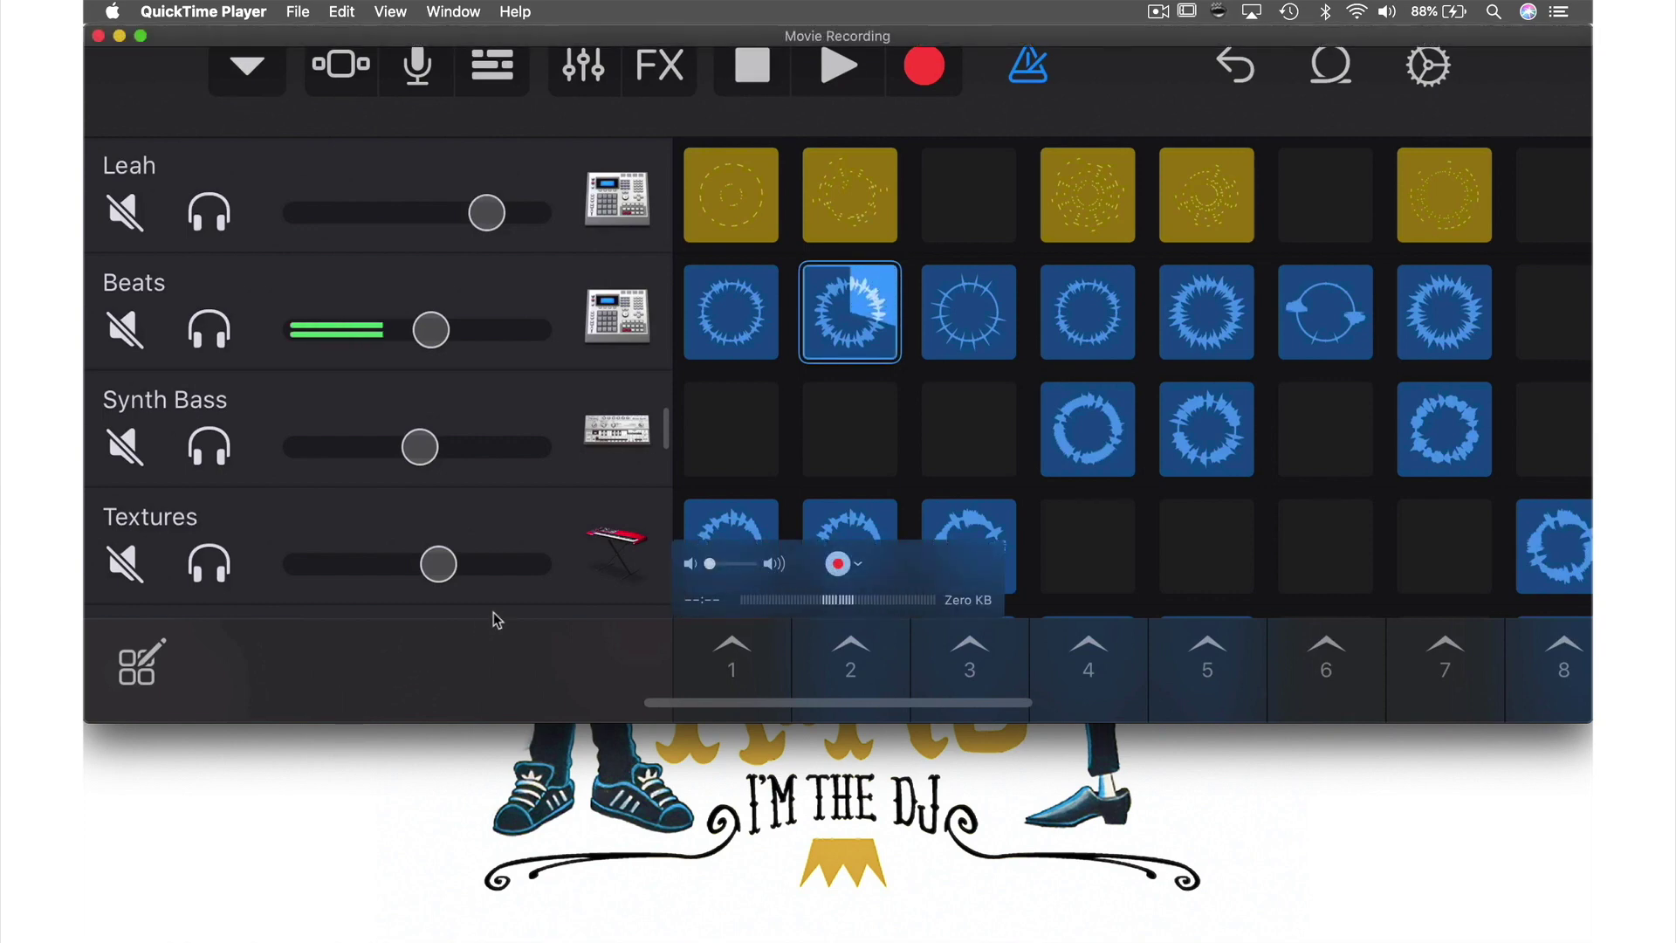
left_click_drag(710, 568, 734, 570)
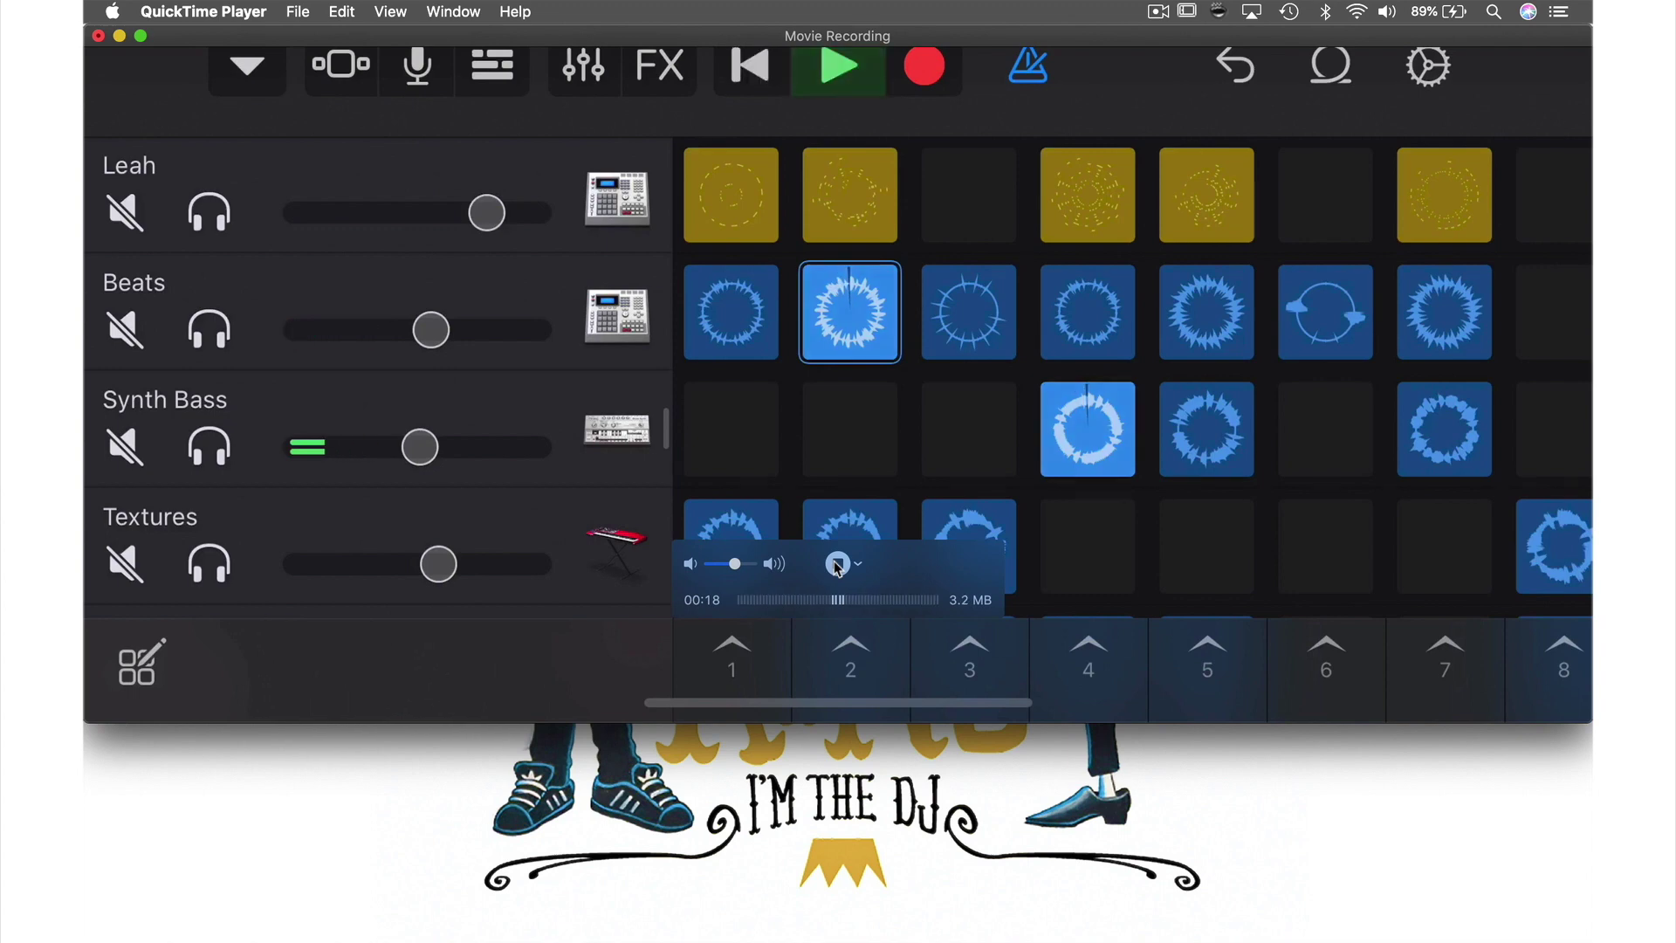
Step: Stop the iPhone recording at 19 seconds and export it to the Desktop as Loop
left_click(836, 565)
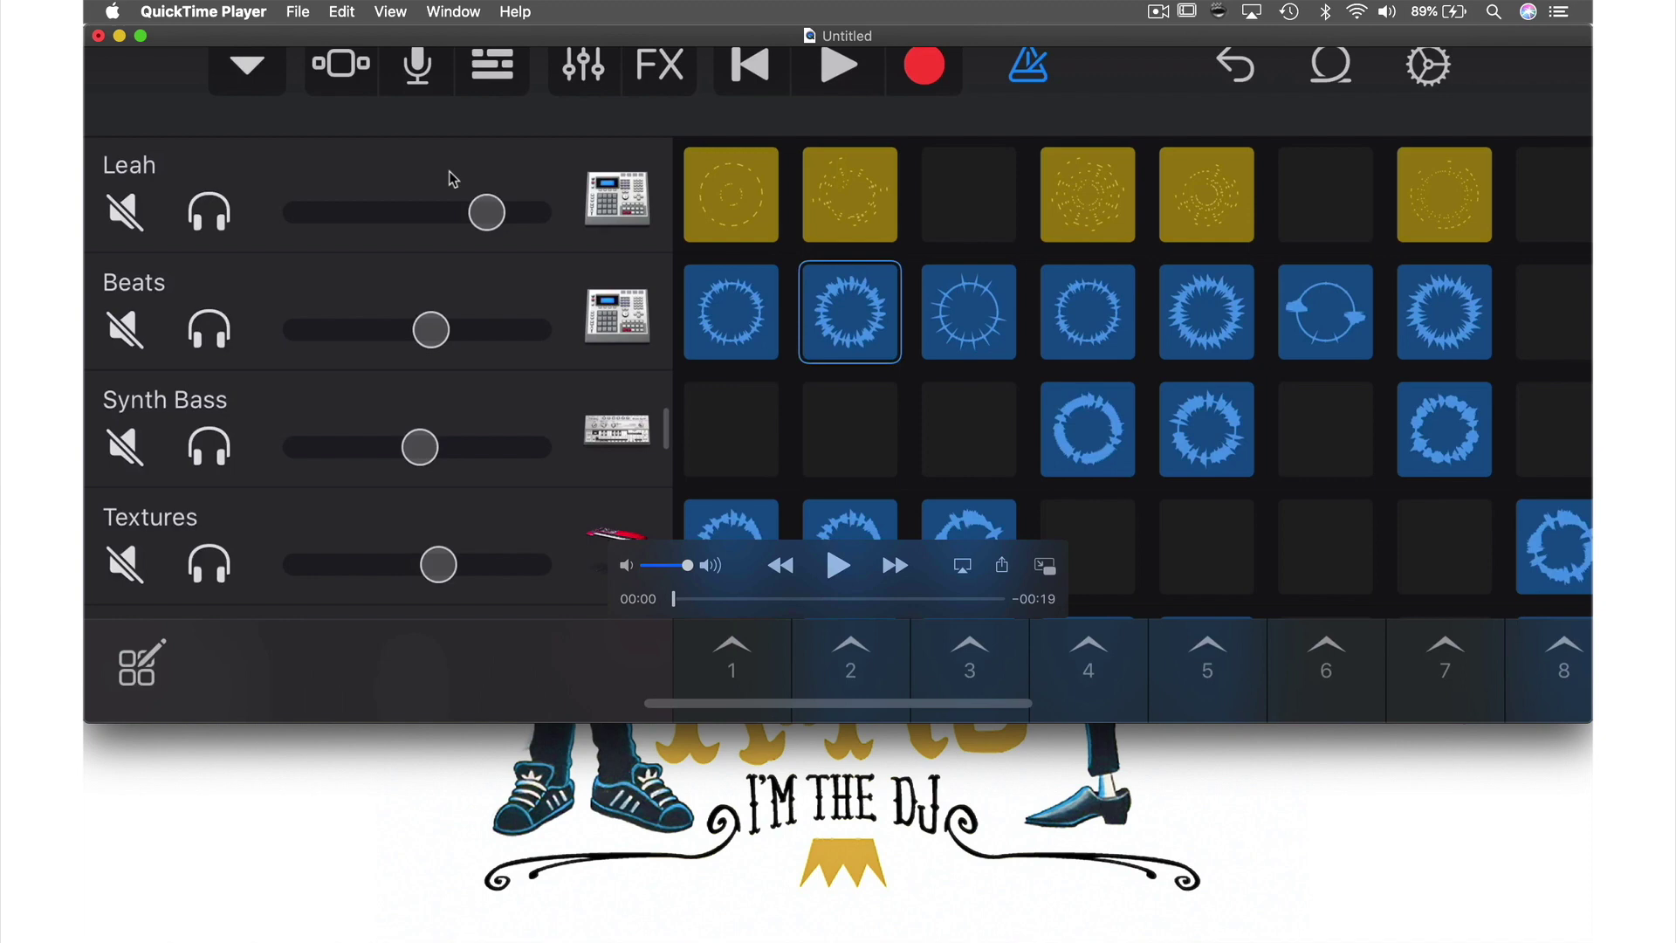
left_click(297, 12)
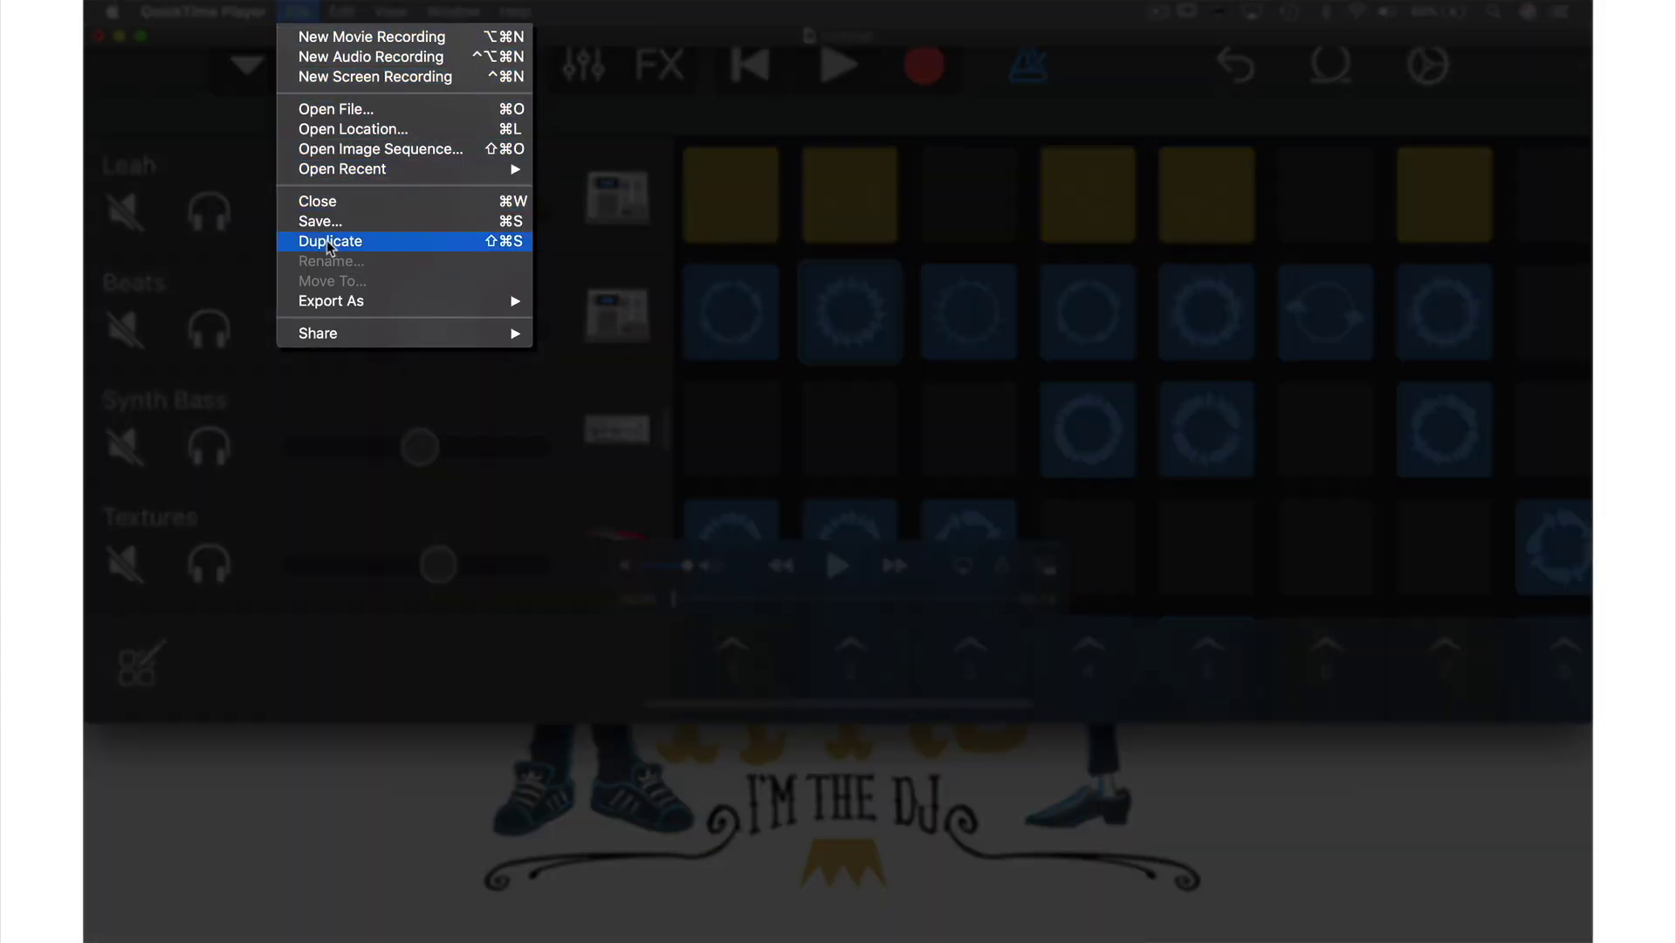
mouse_move(341, 313)
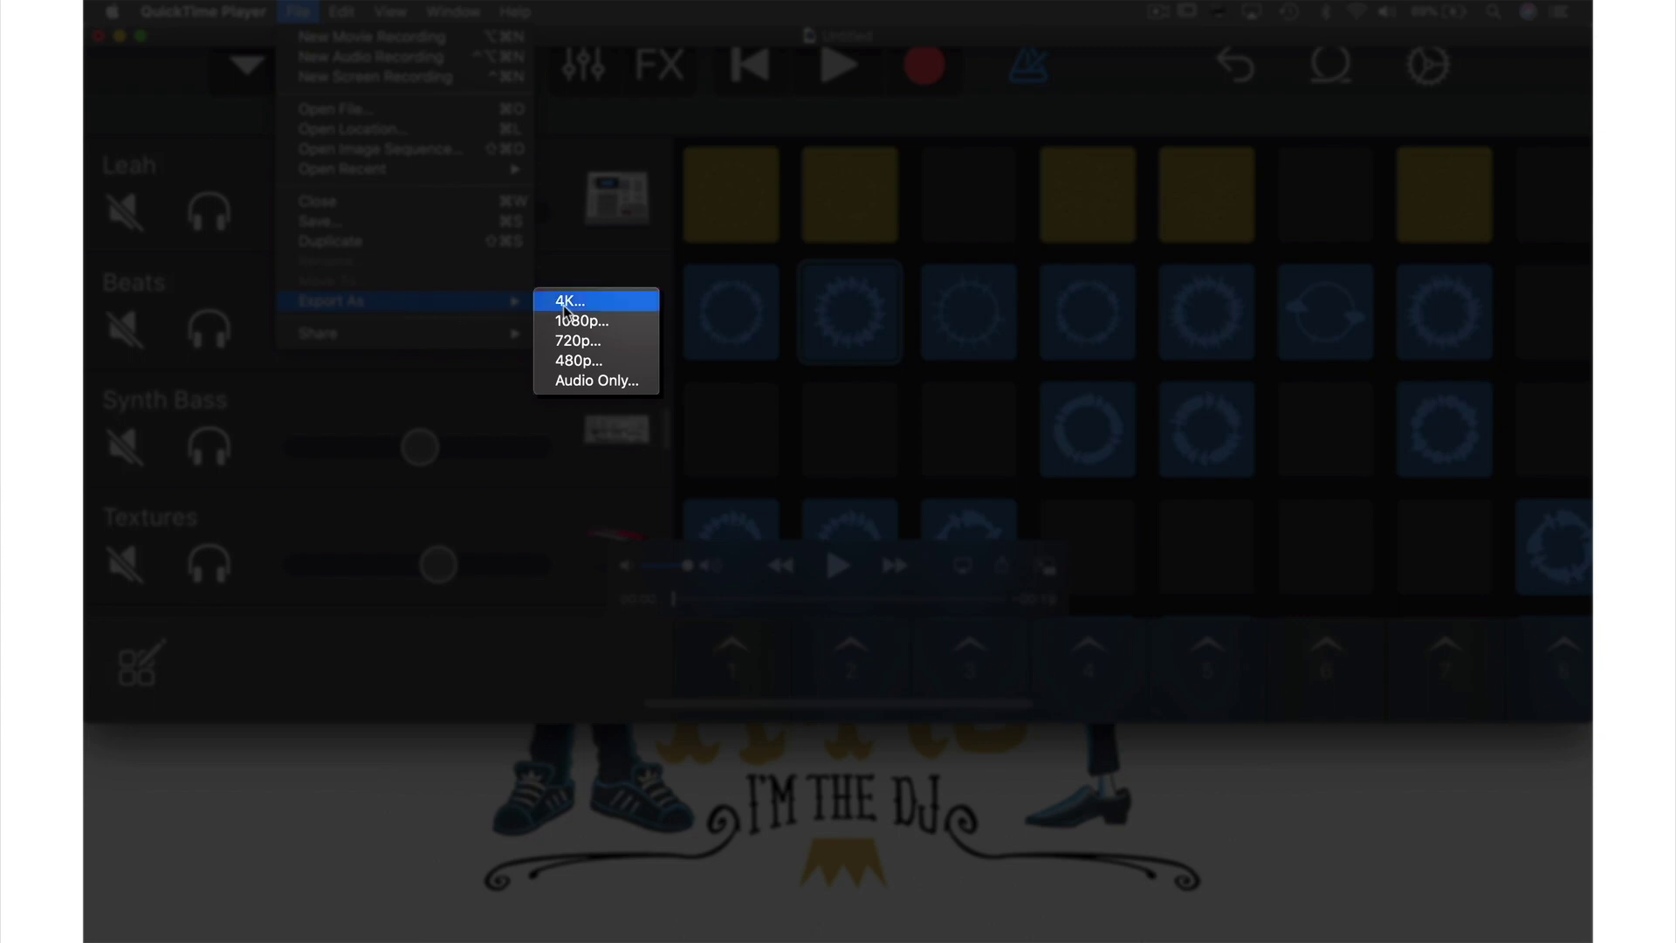
left_click(594, 382)
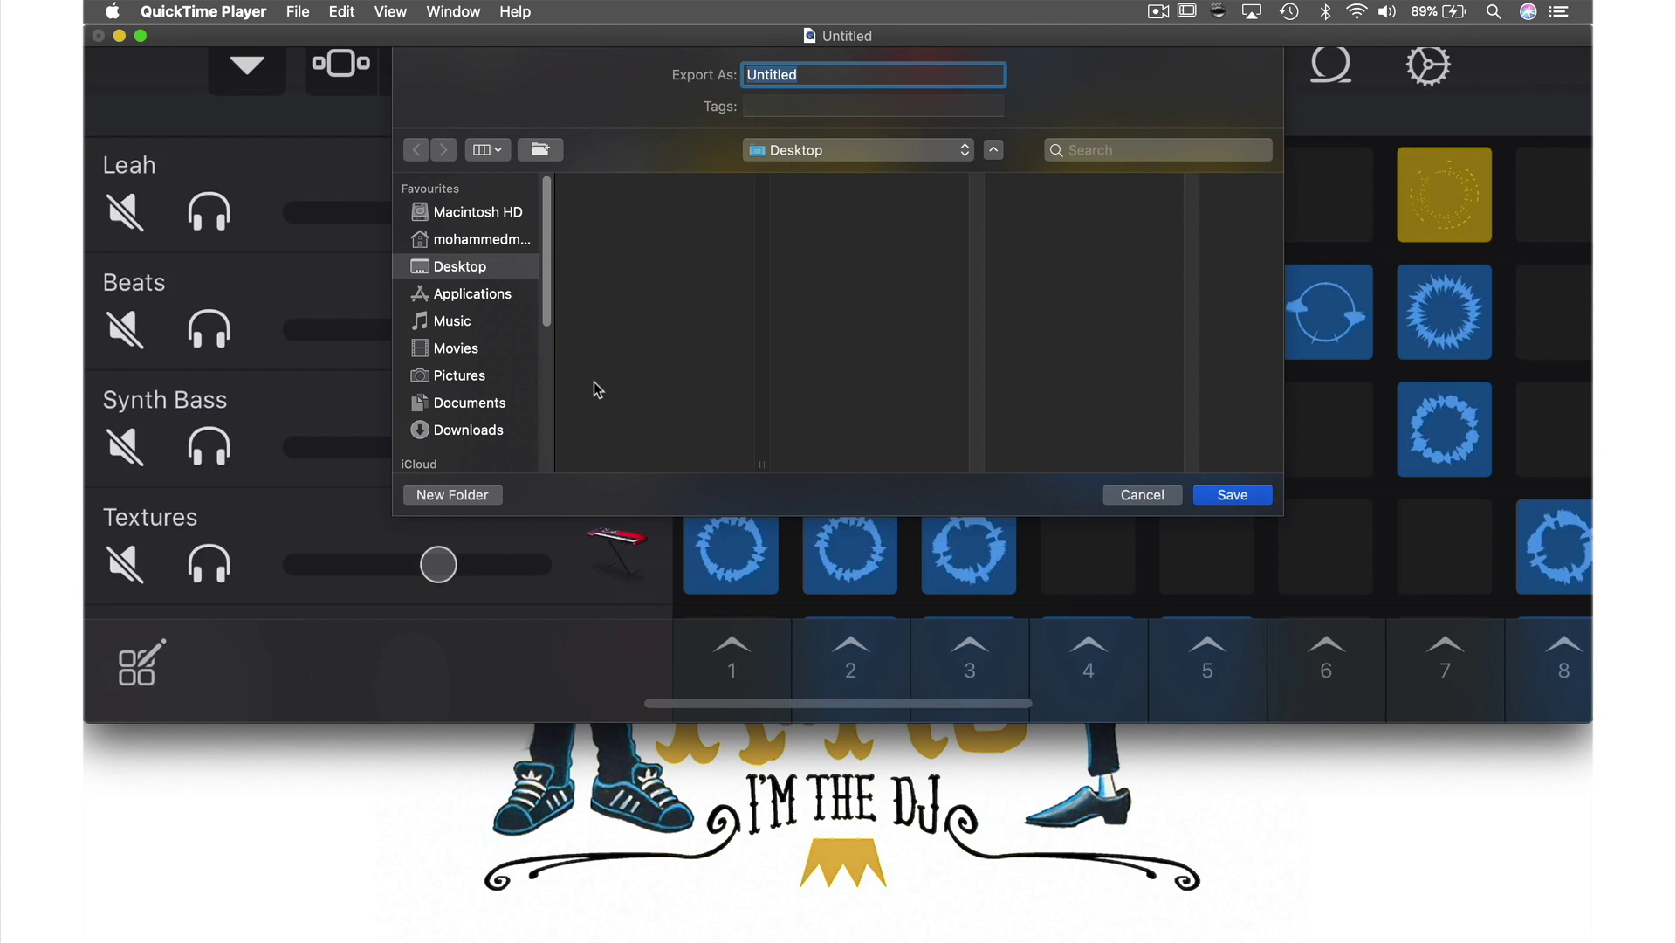
type("Loop")
left_click(1225, 496)
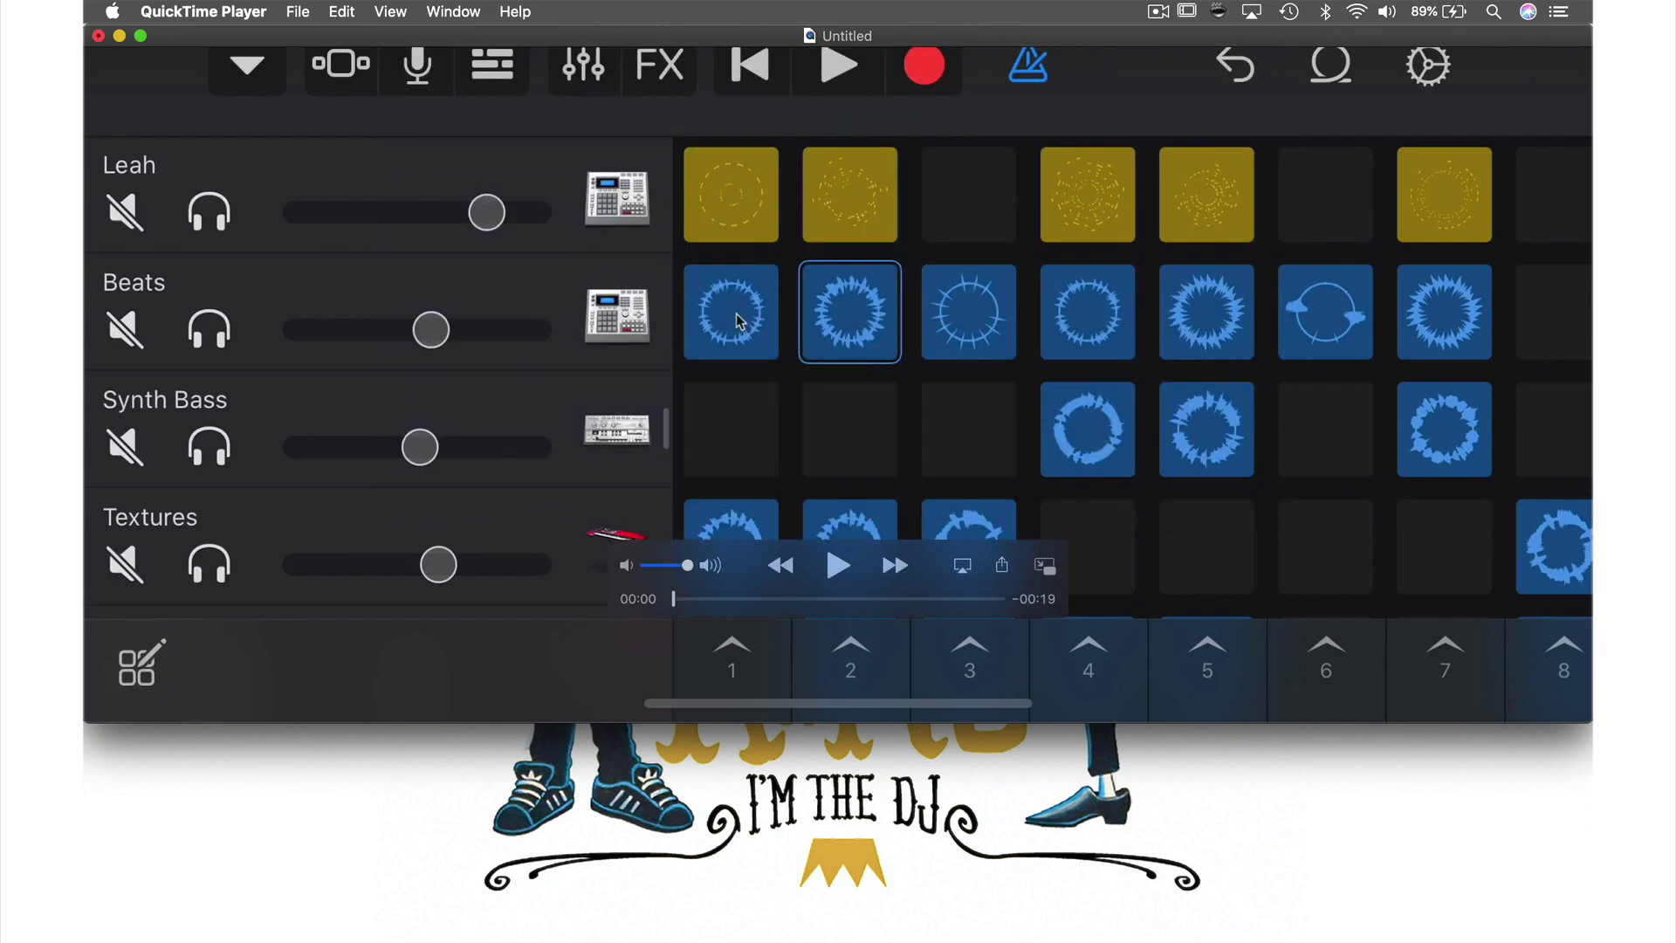
Step: Close the Untitled recording window and delete it without saving
left_click(99, 36)
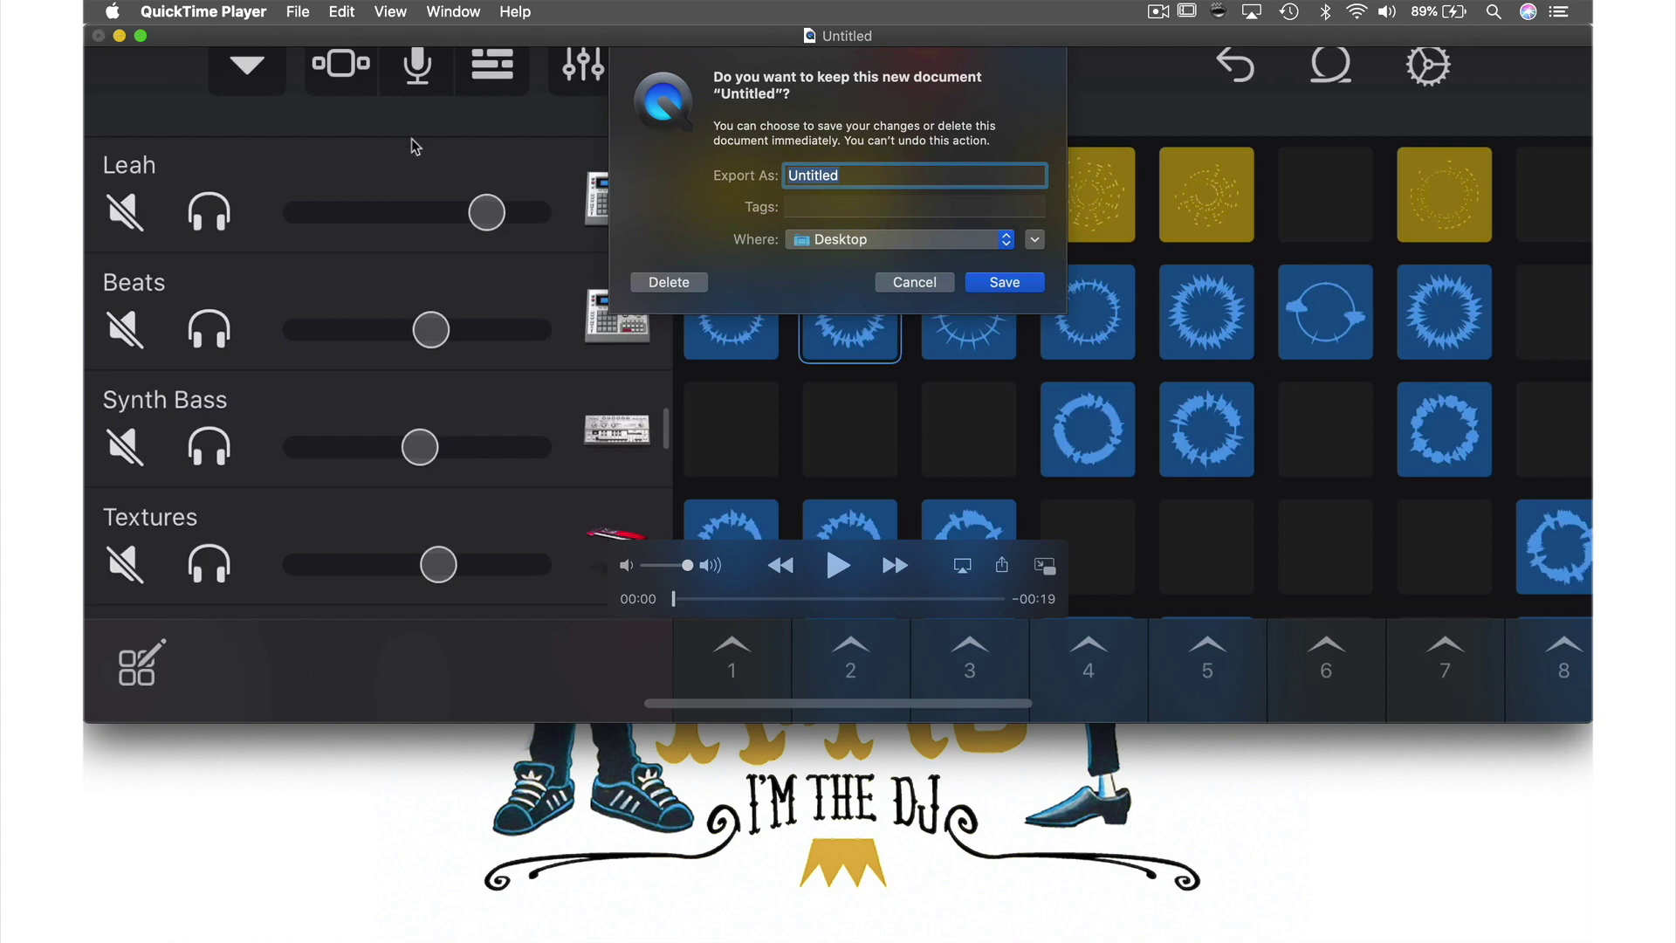
left_click(685, 280)
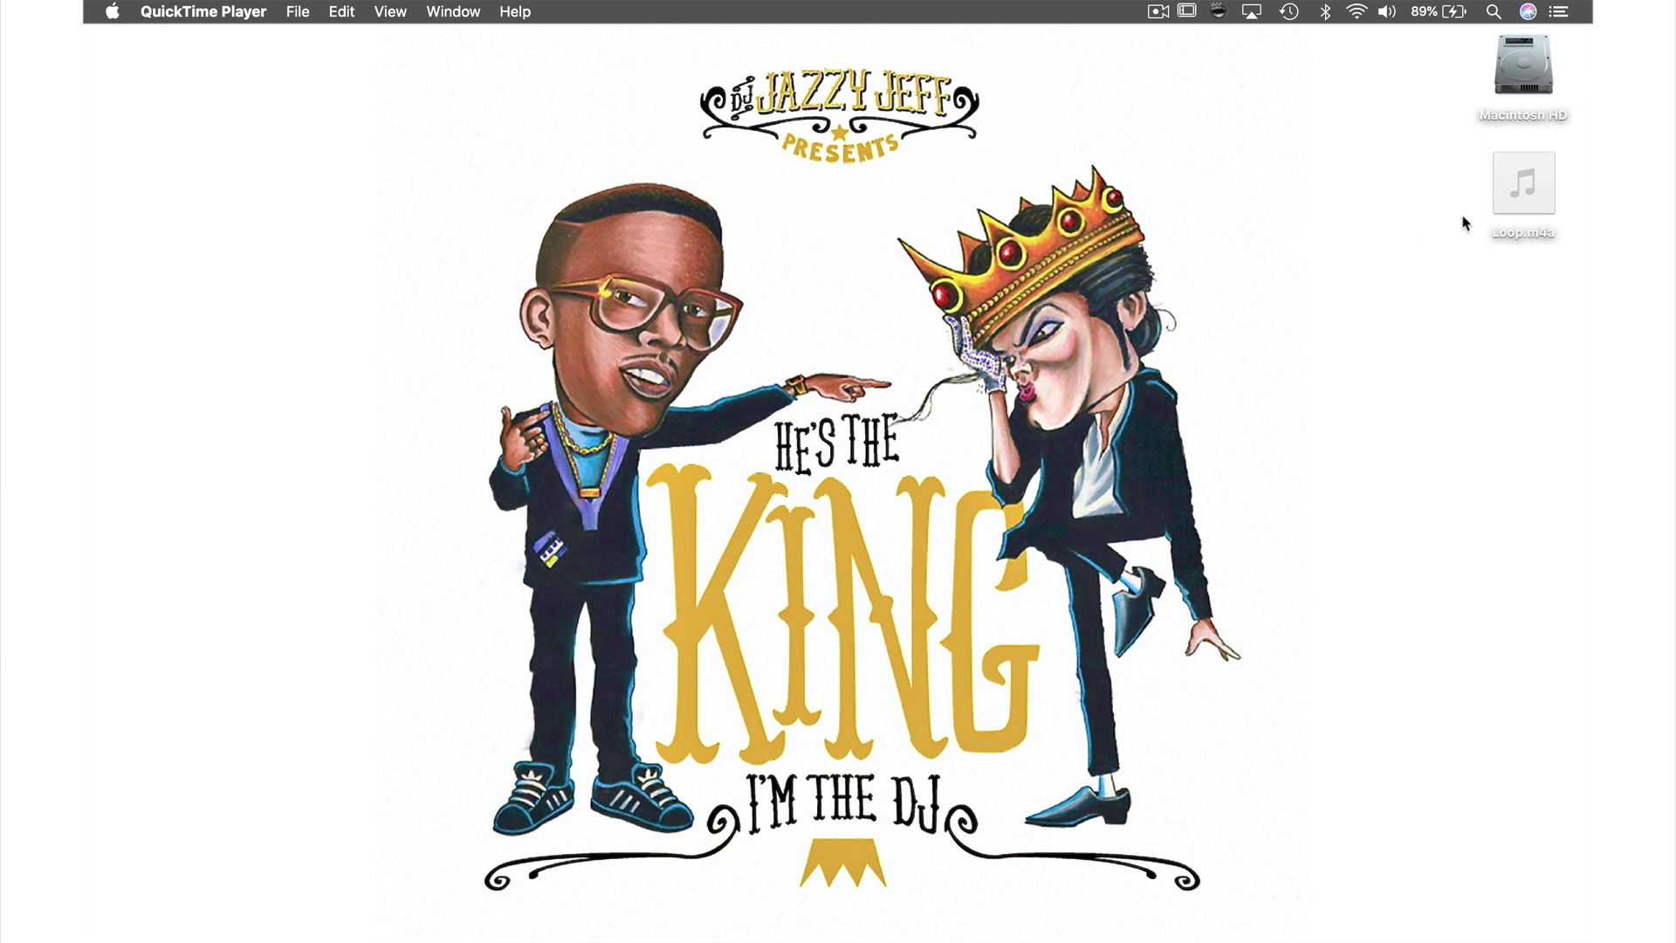
Step: Quick Look Loop.m4a on the Desktop to hear its full 0:19 of audio
left_click(1504, 210)
key("space")
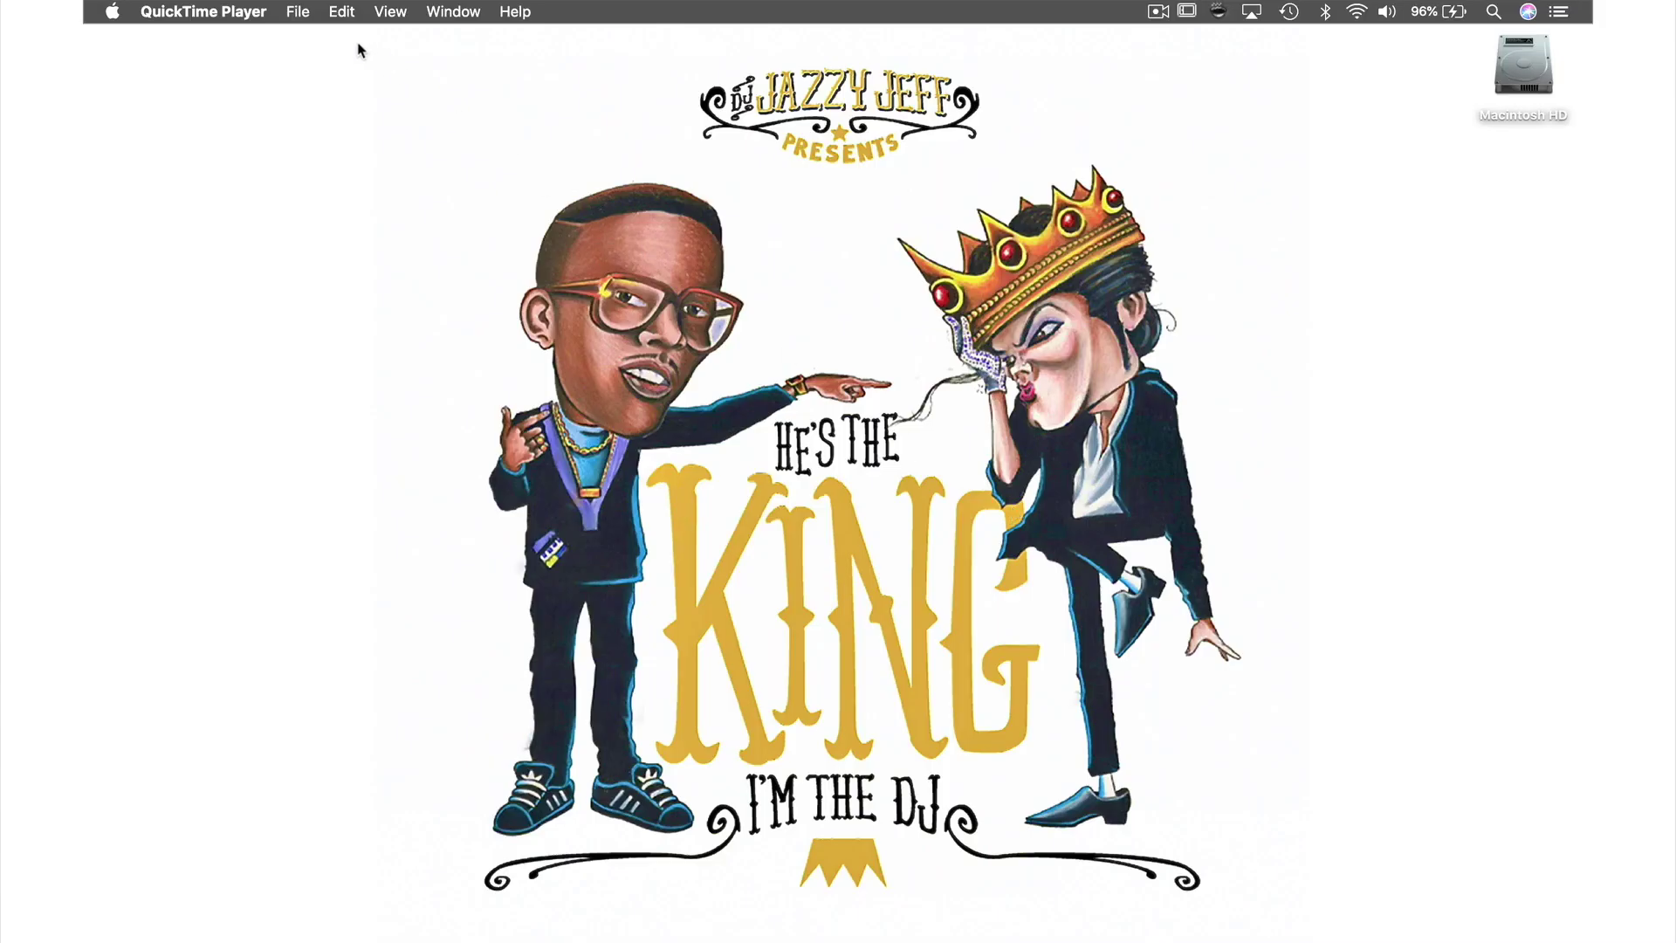
left_click(305, 14)
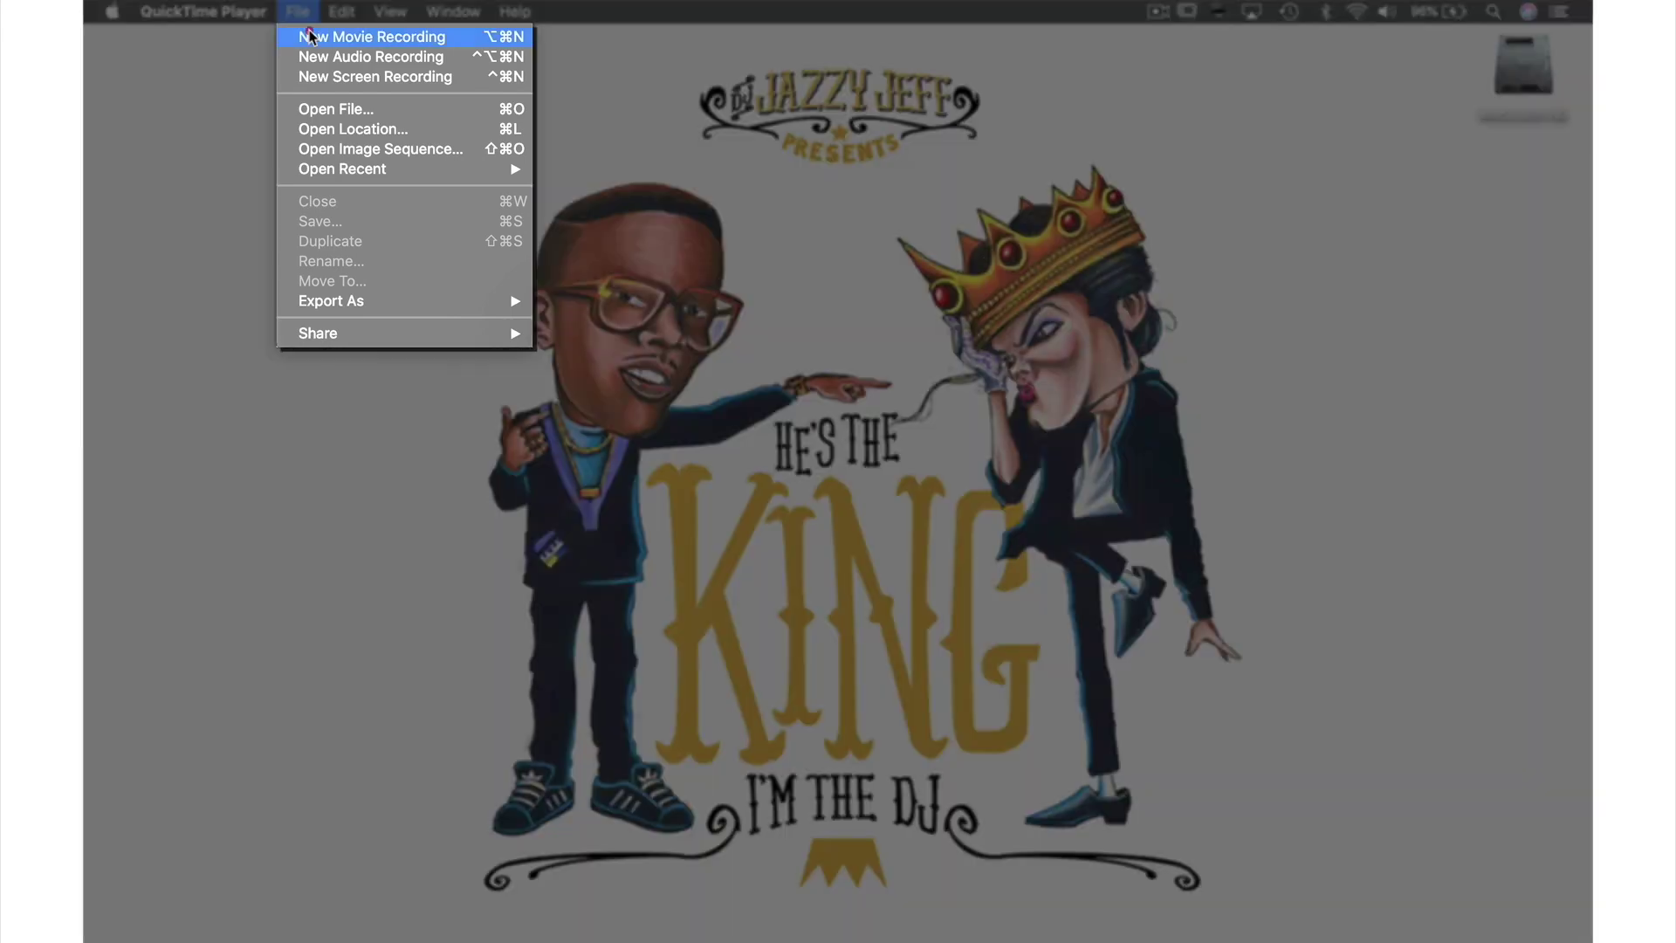
Step: Open a new movie recording and switch its camera to HD Pro Webcam C920
left_click(311, 35)
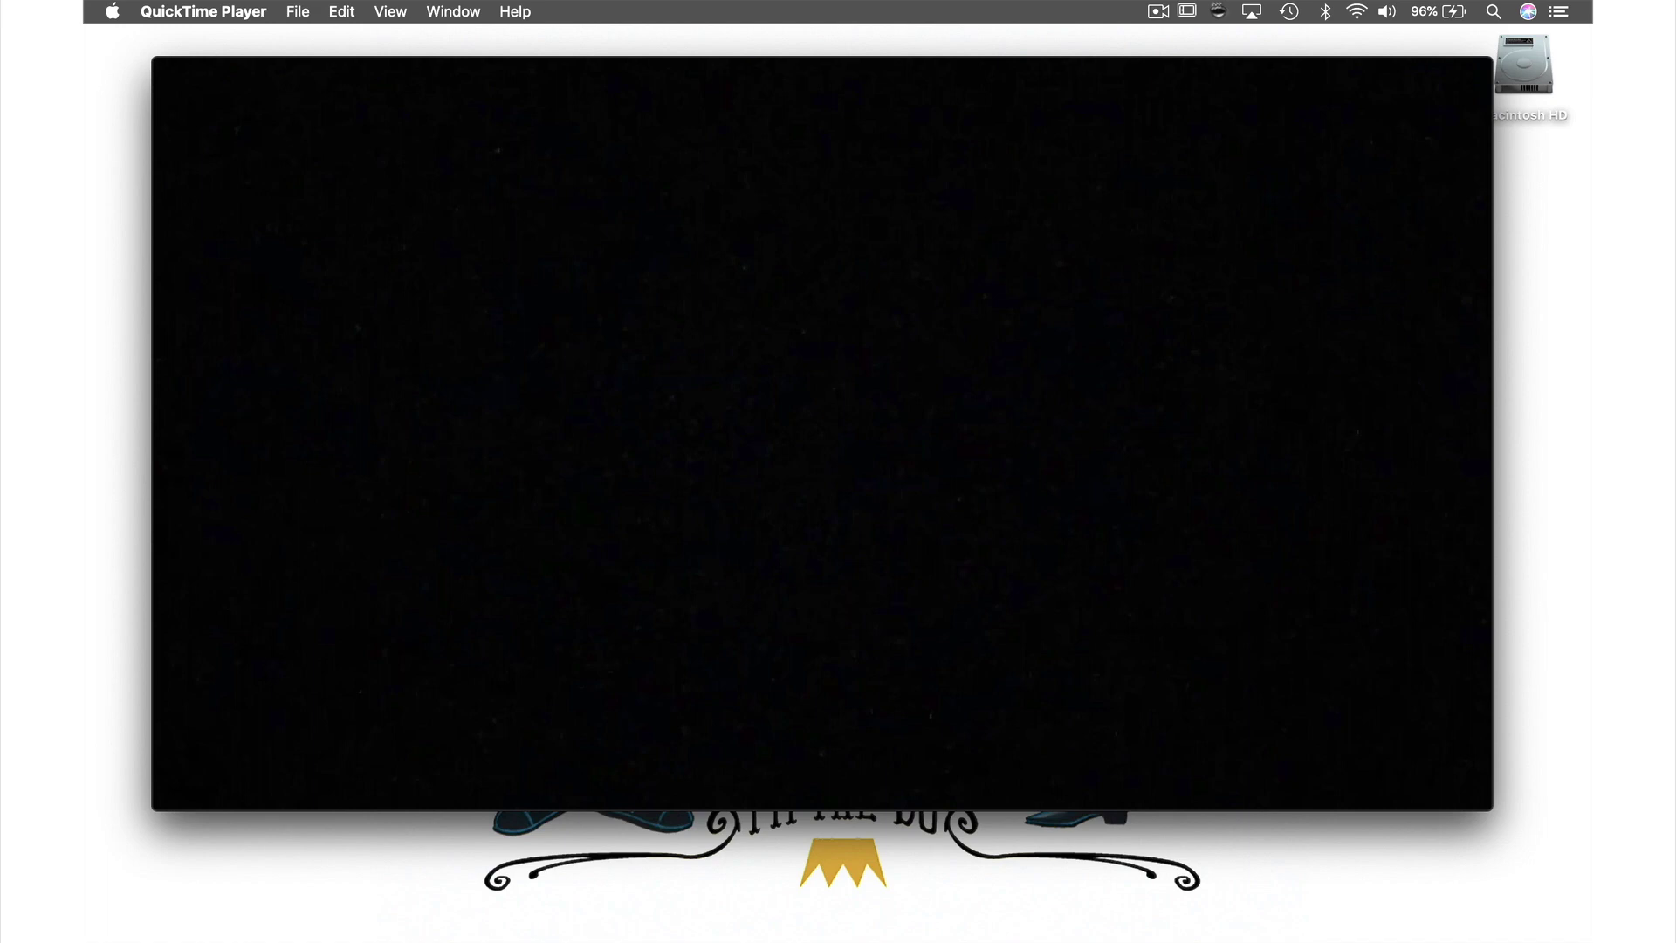
mouse_move(688, 392)
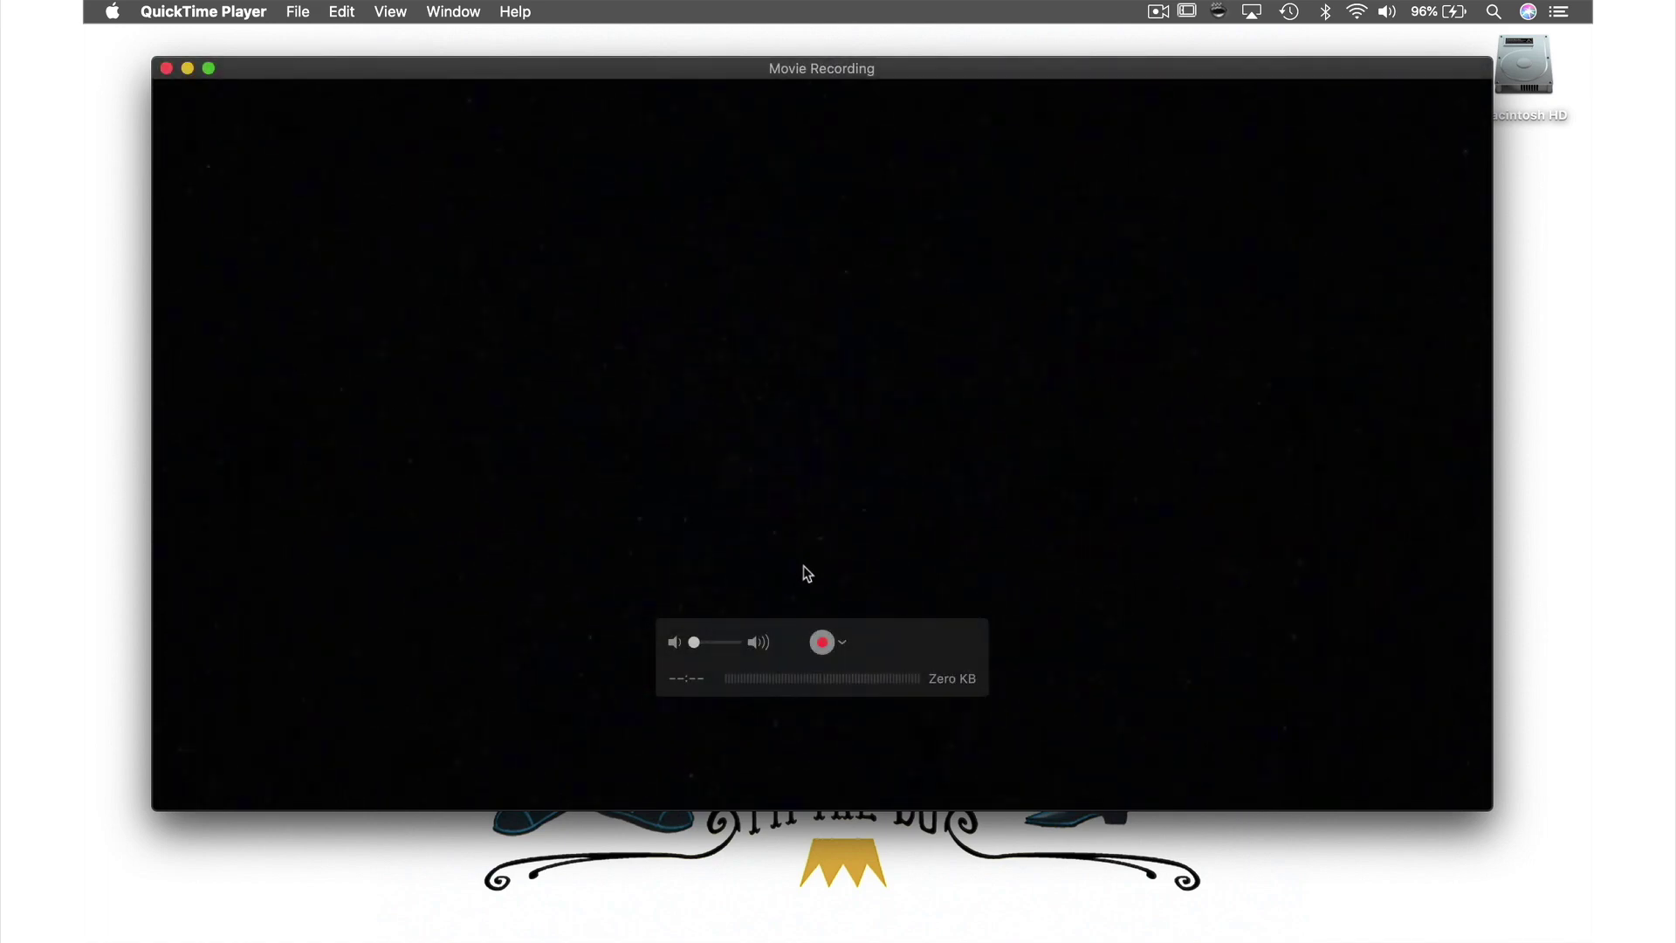
left_click(843, 644)
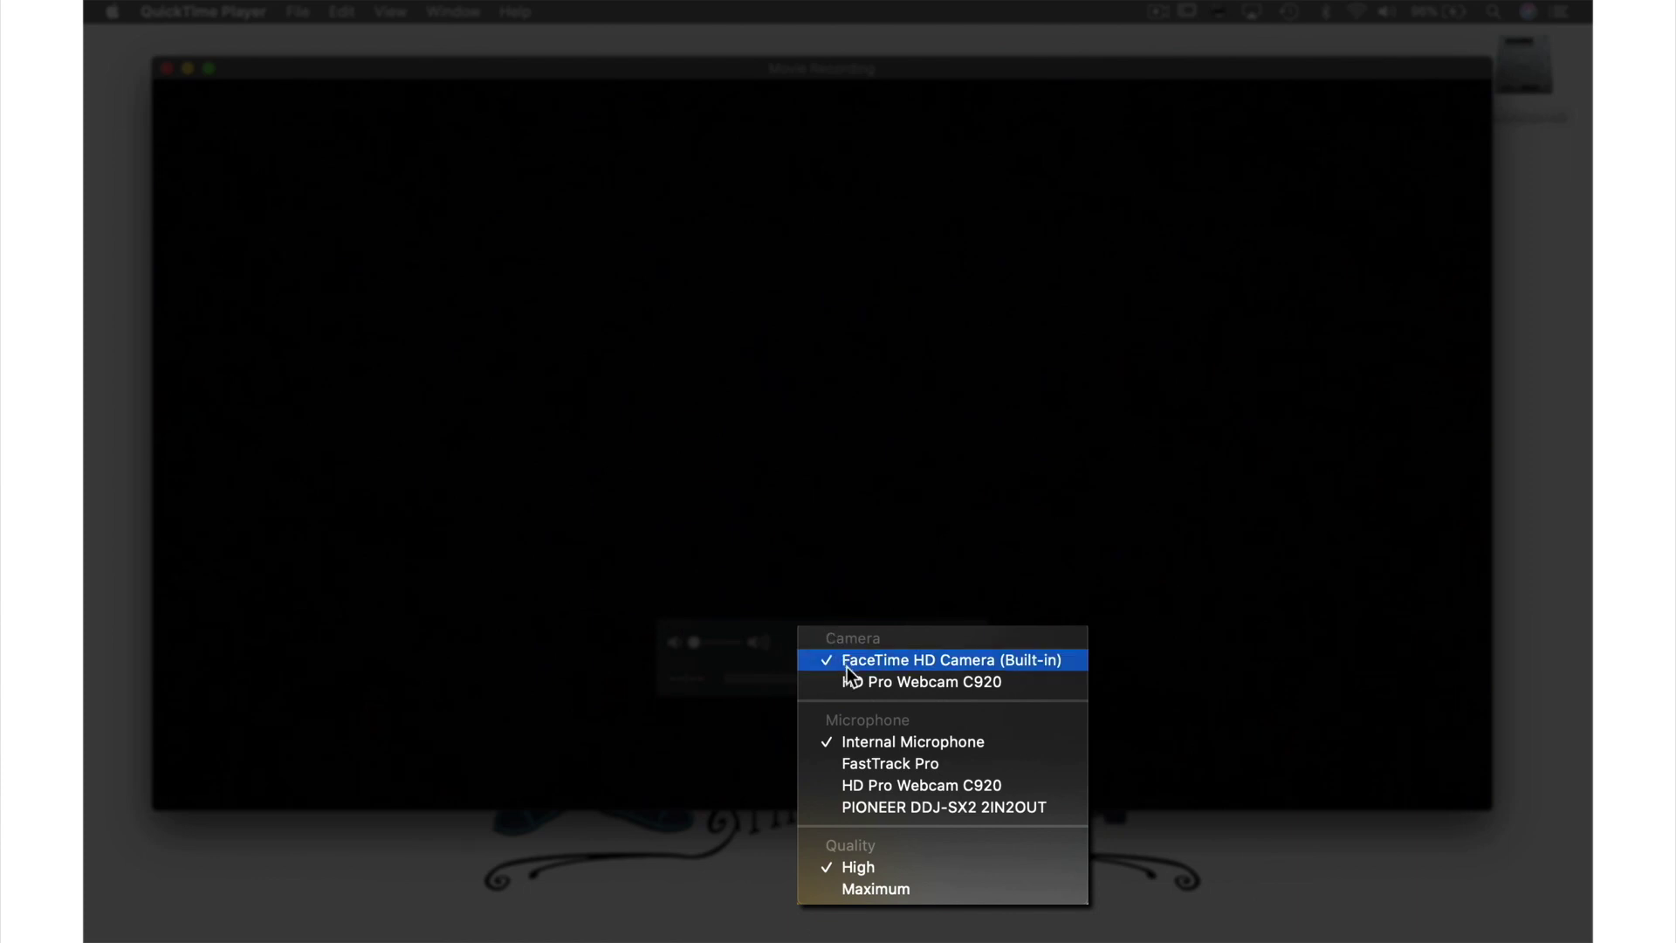
left_click(852, 681)
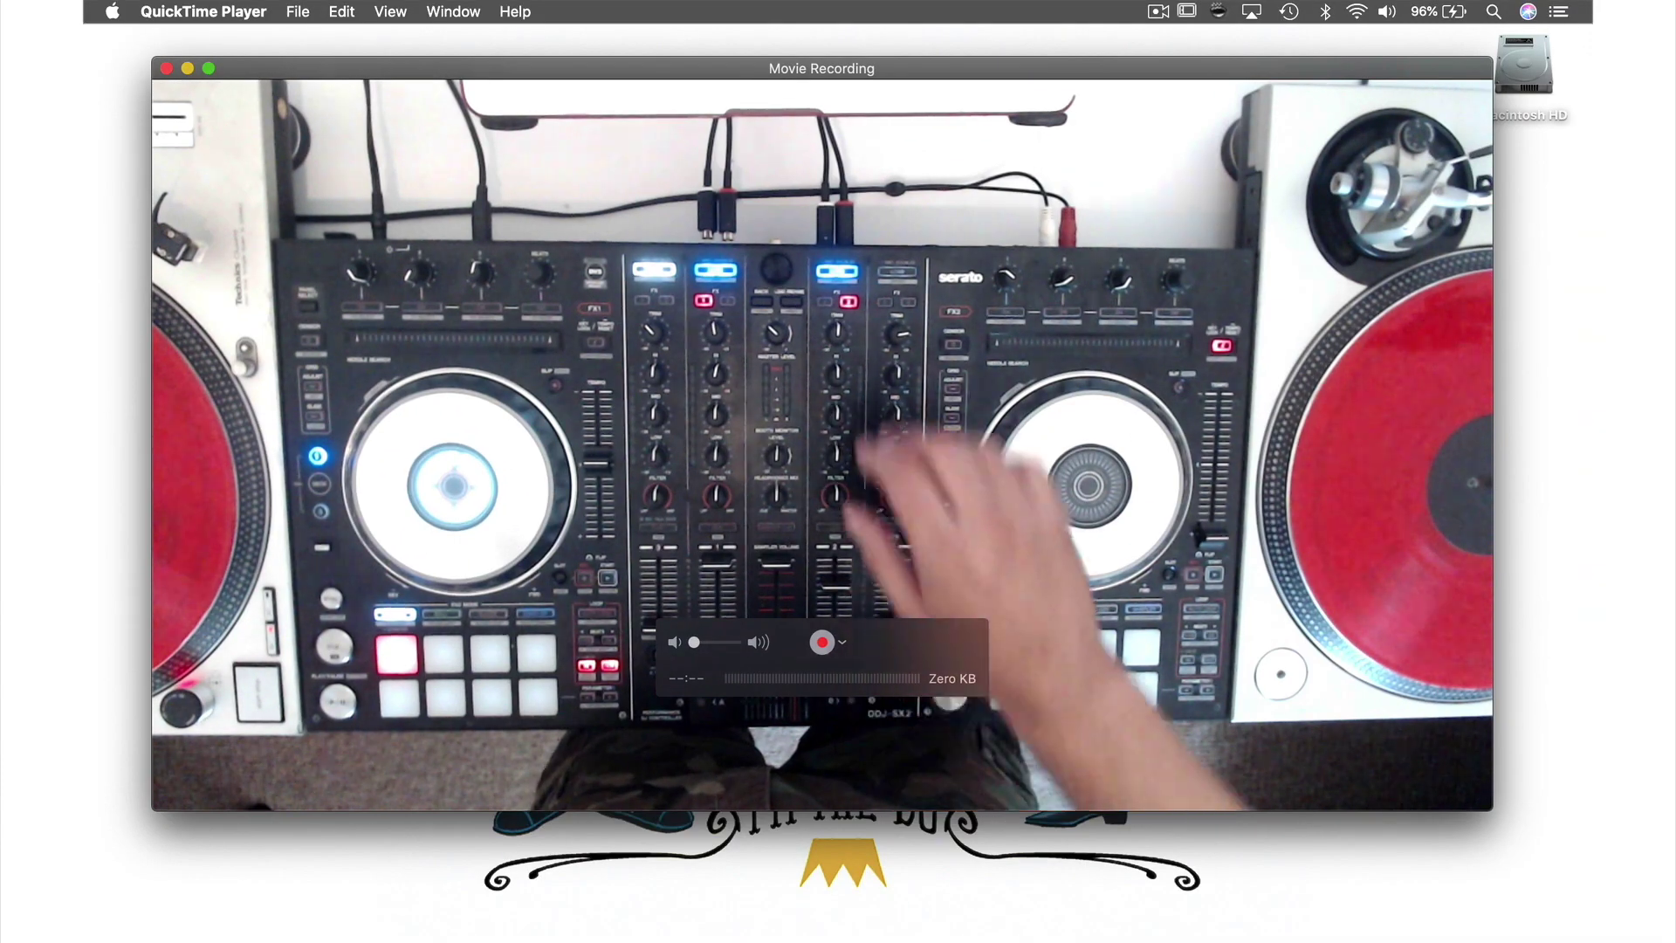
Step: Select FastTrack Pro as the microphone and record about seven seconds of the DJ controller webcam
left_click(842, 643)
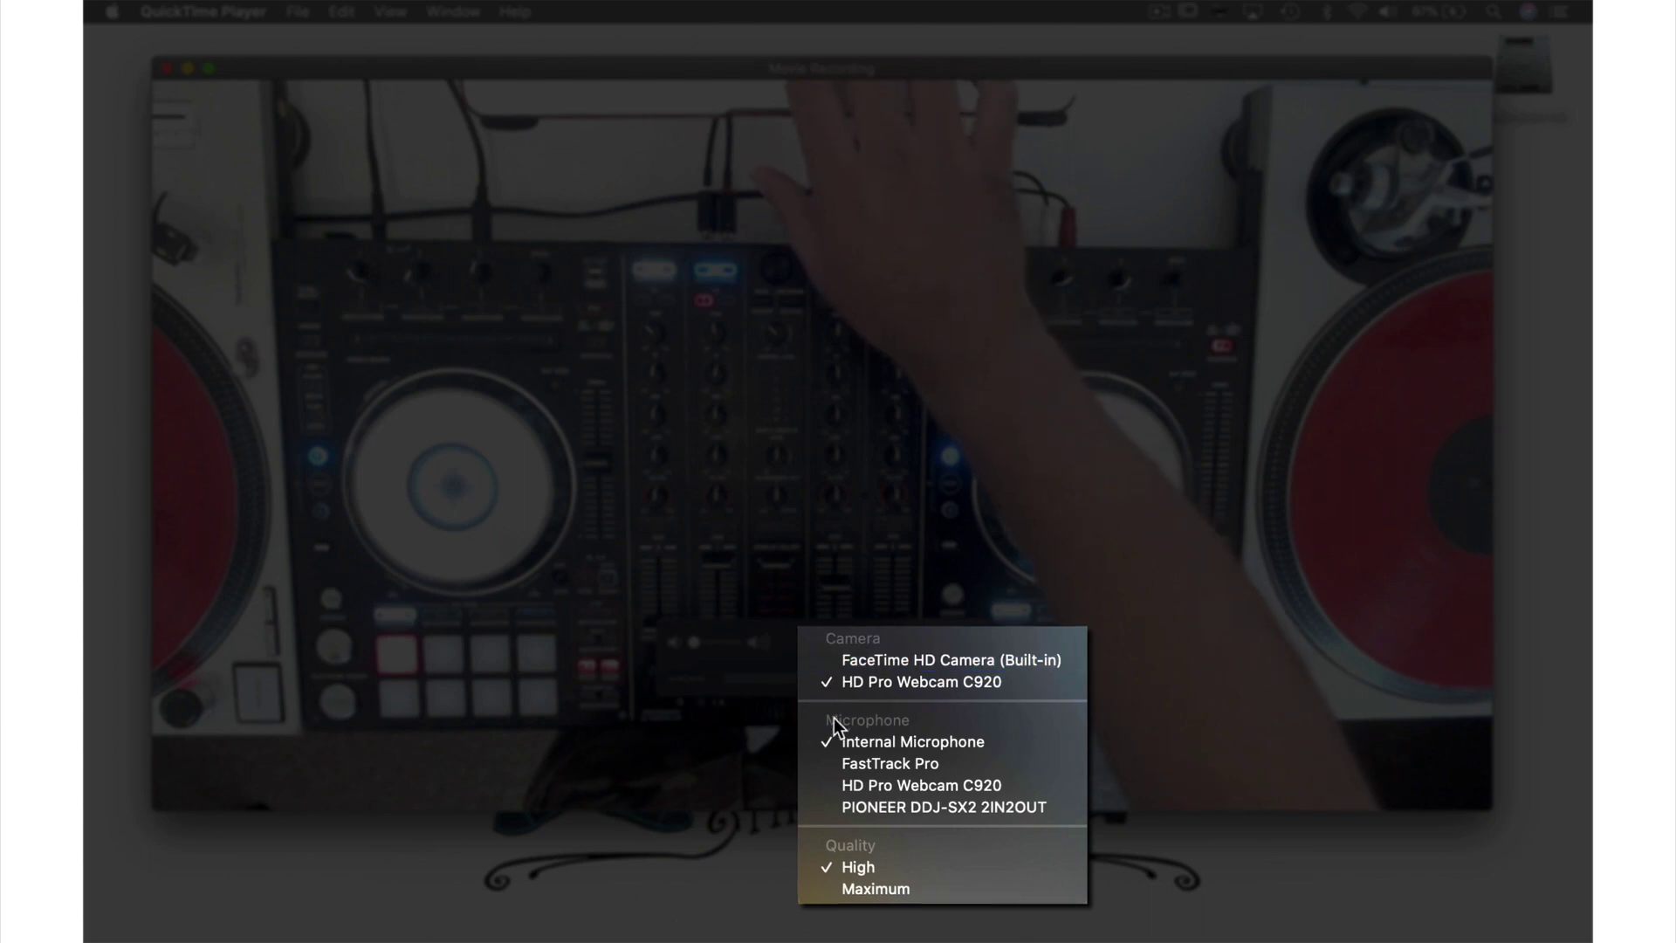
left_click(841, 756)
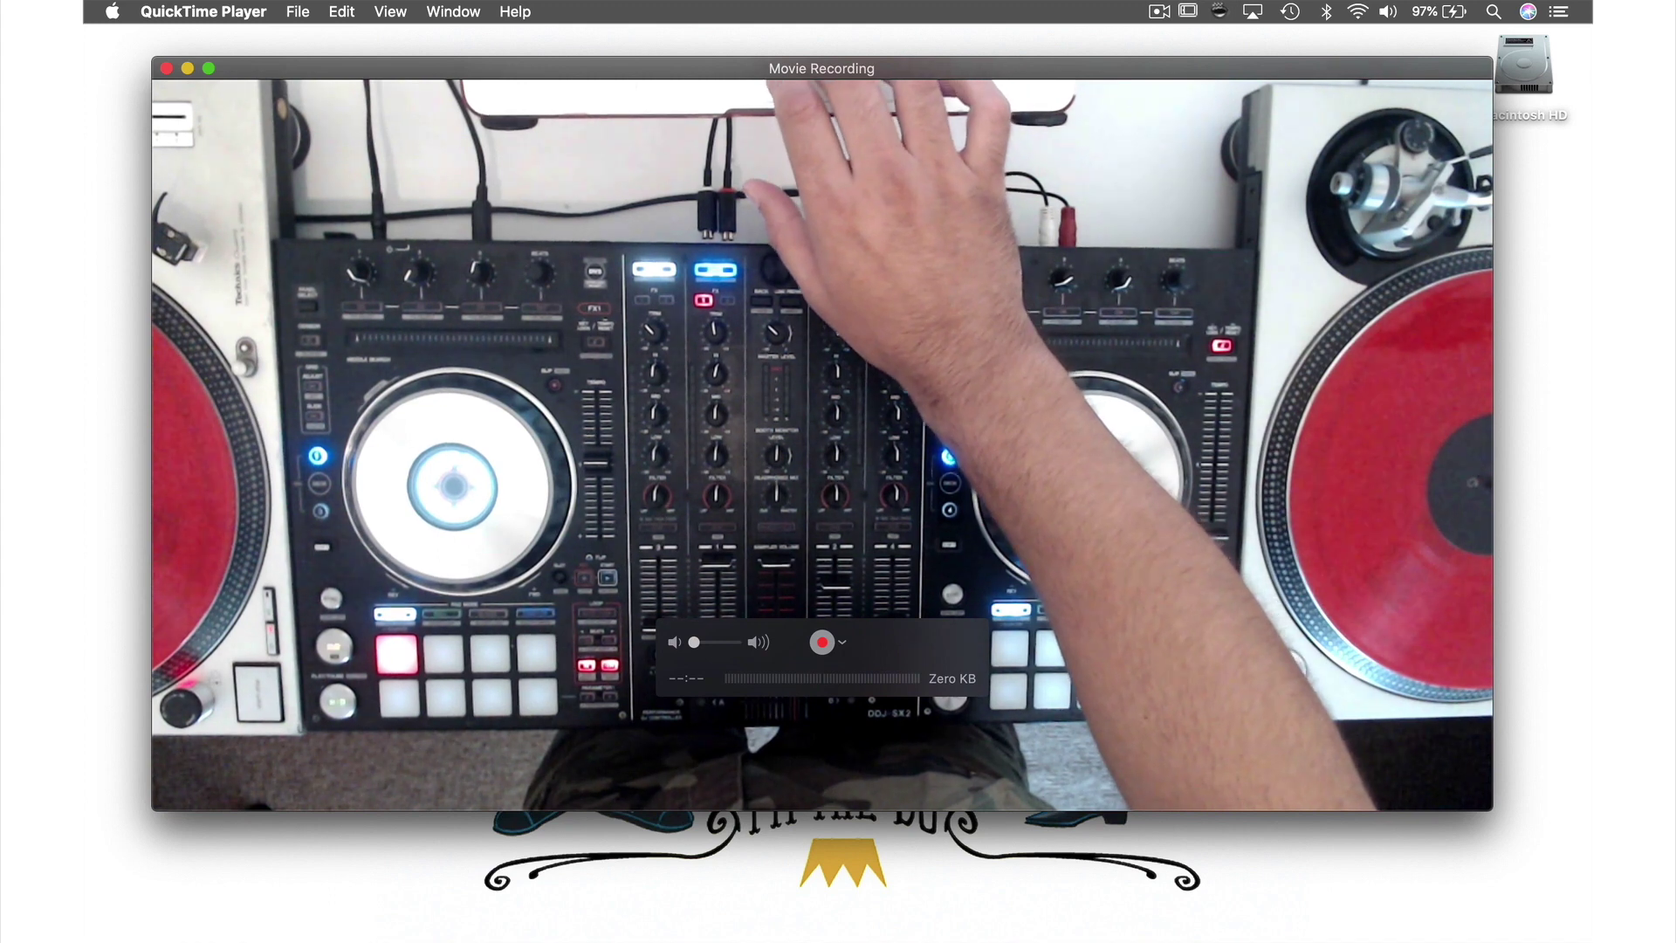
left_click(822, 643)
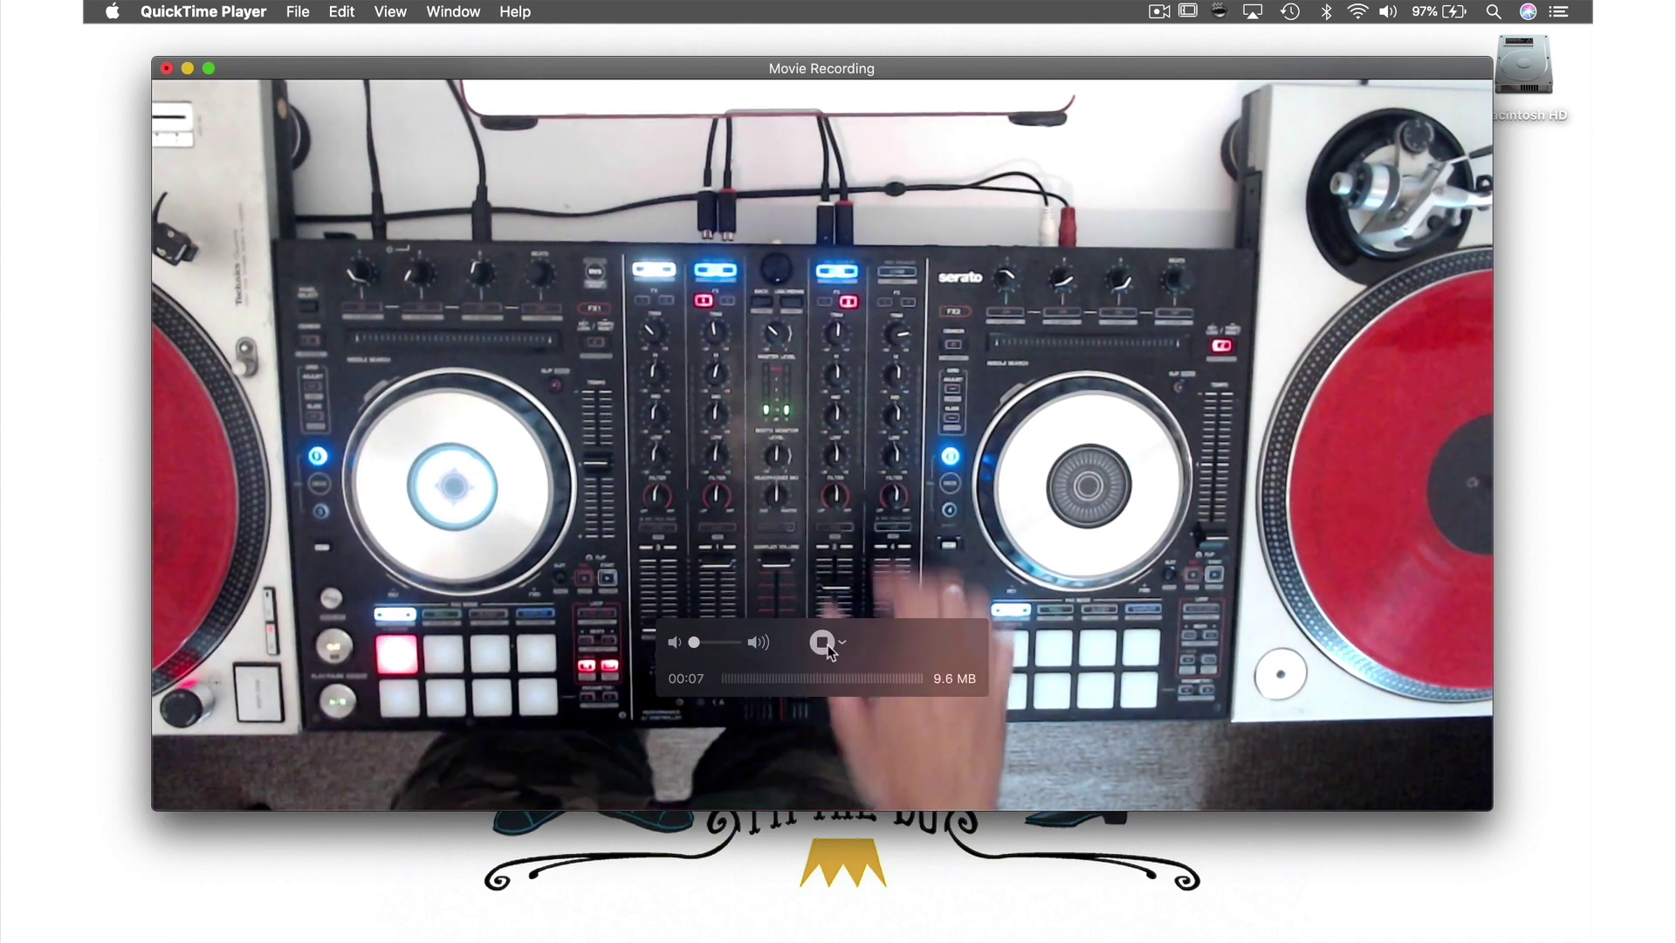
Step: Stop recording and play back the seven-second Untitled clip of the DJ controller
left_click(826, 647)
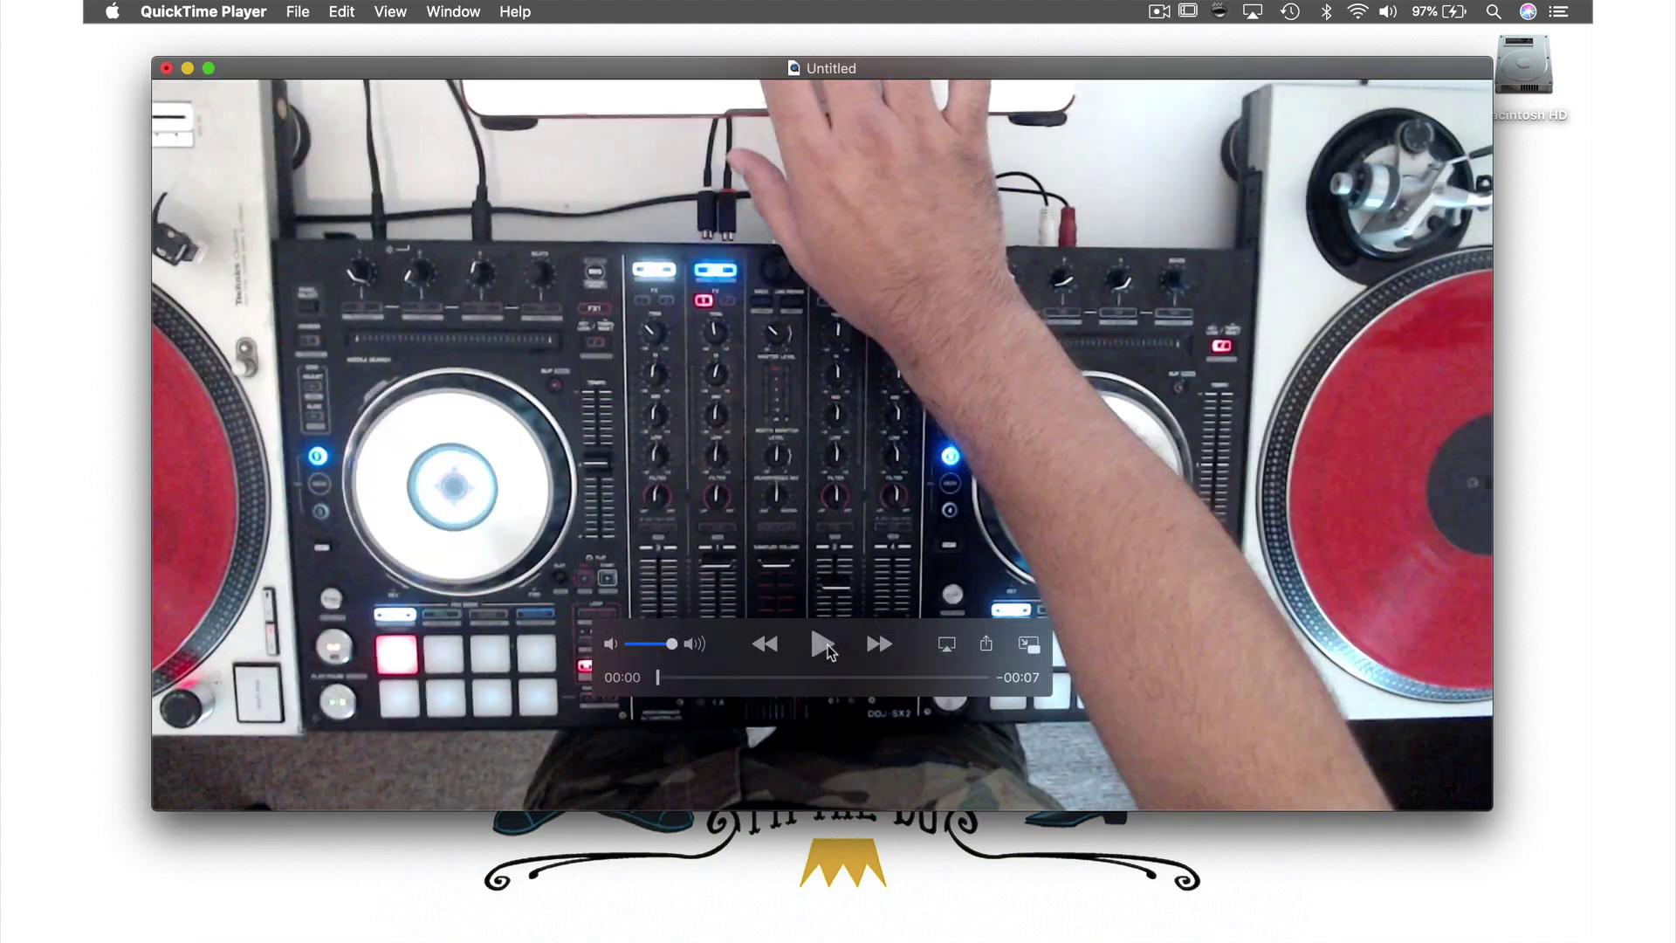
left_click(823, 645)
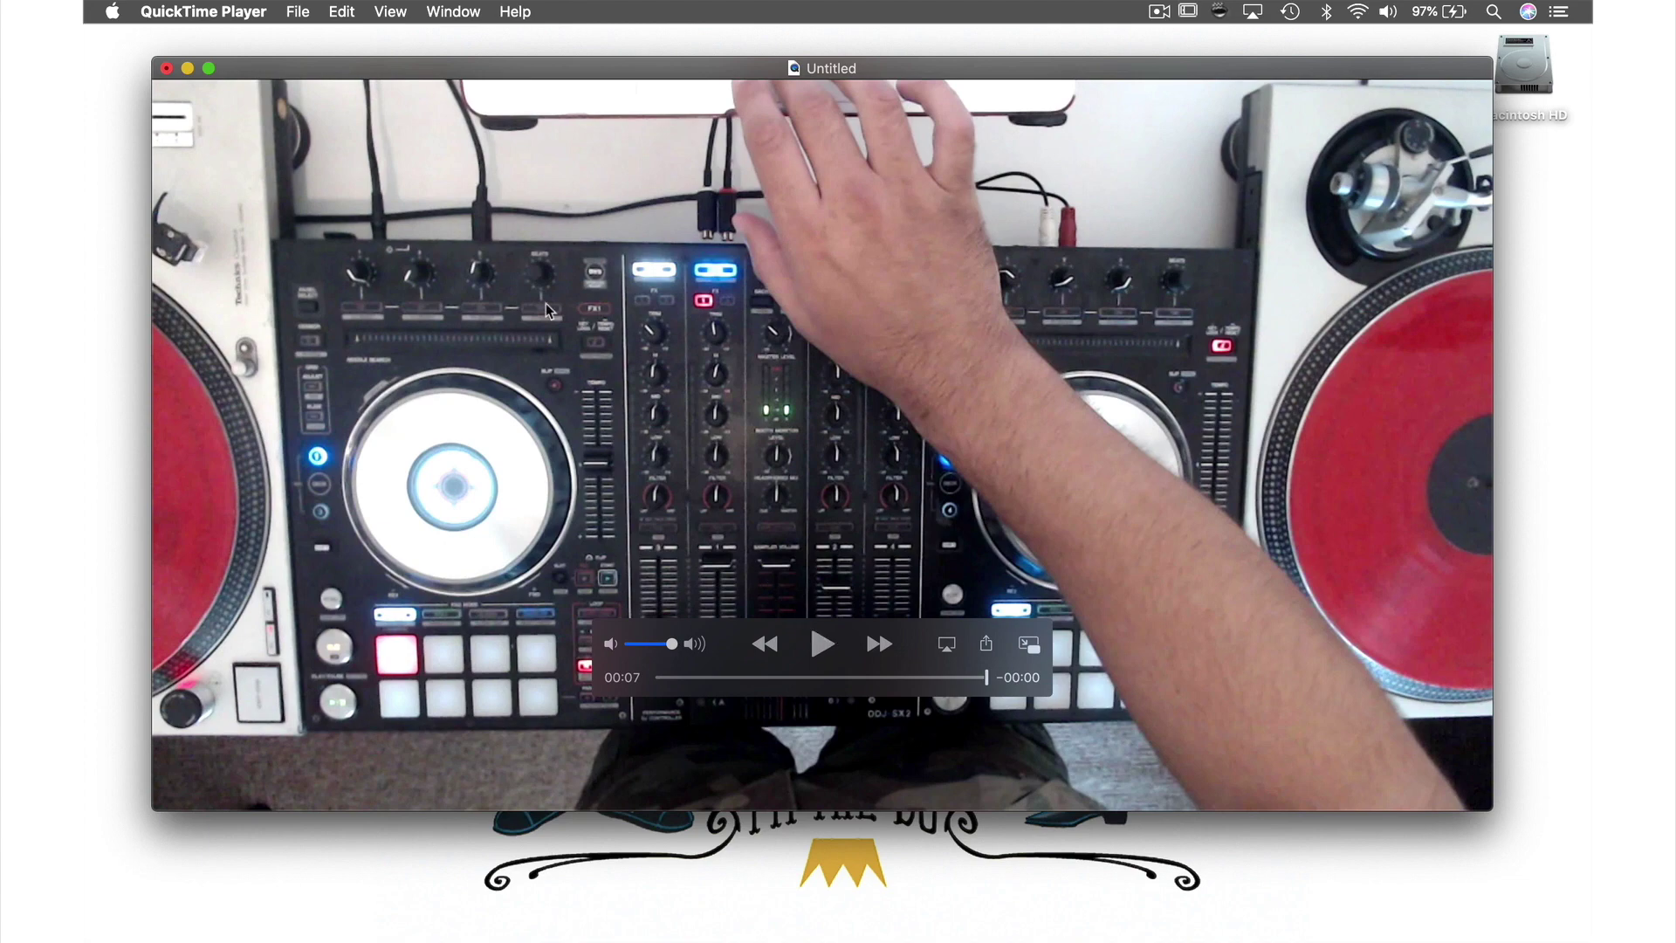
left_click(305, 15)
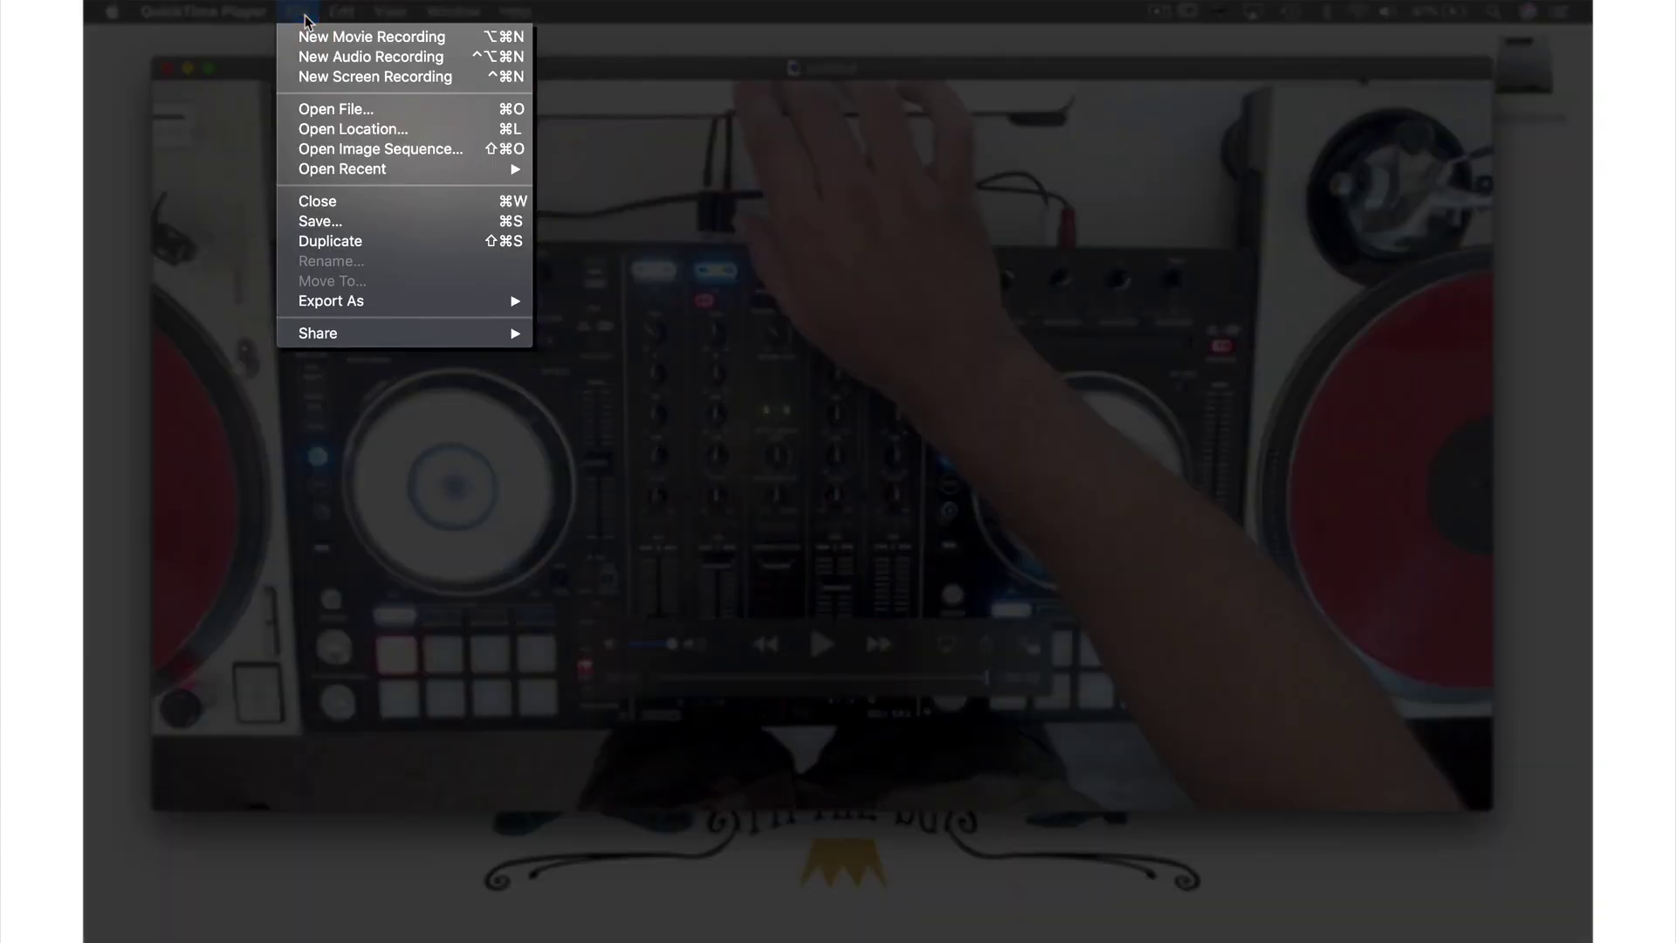
Step: Close the Untitled recording and keep it as 'Scratch' on the Desktop
left_click(312, 199)
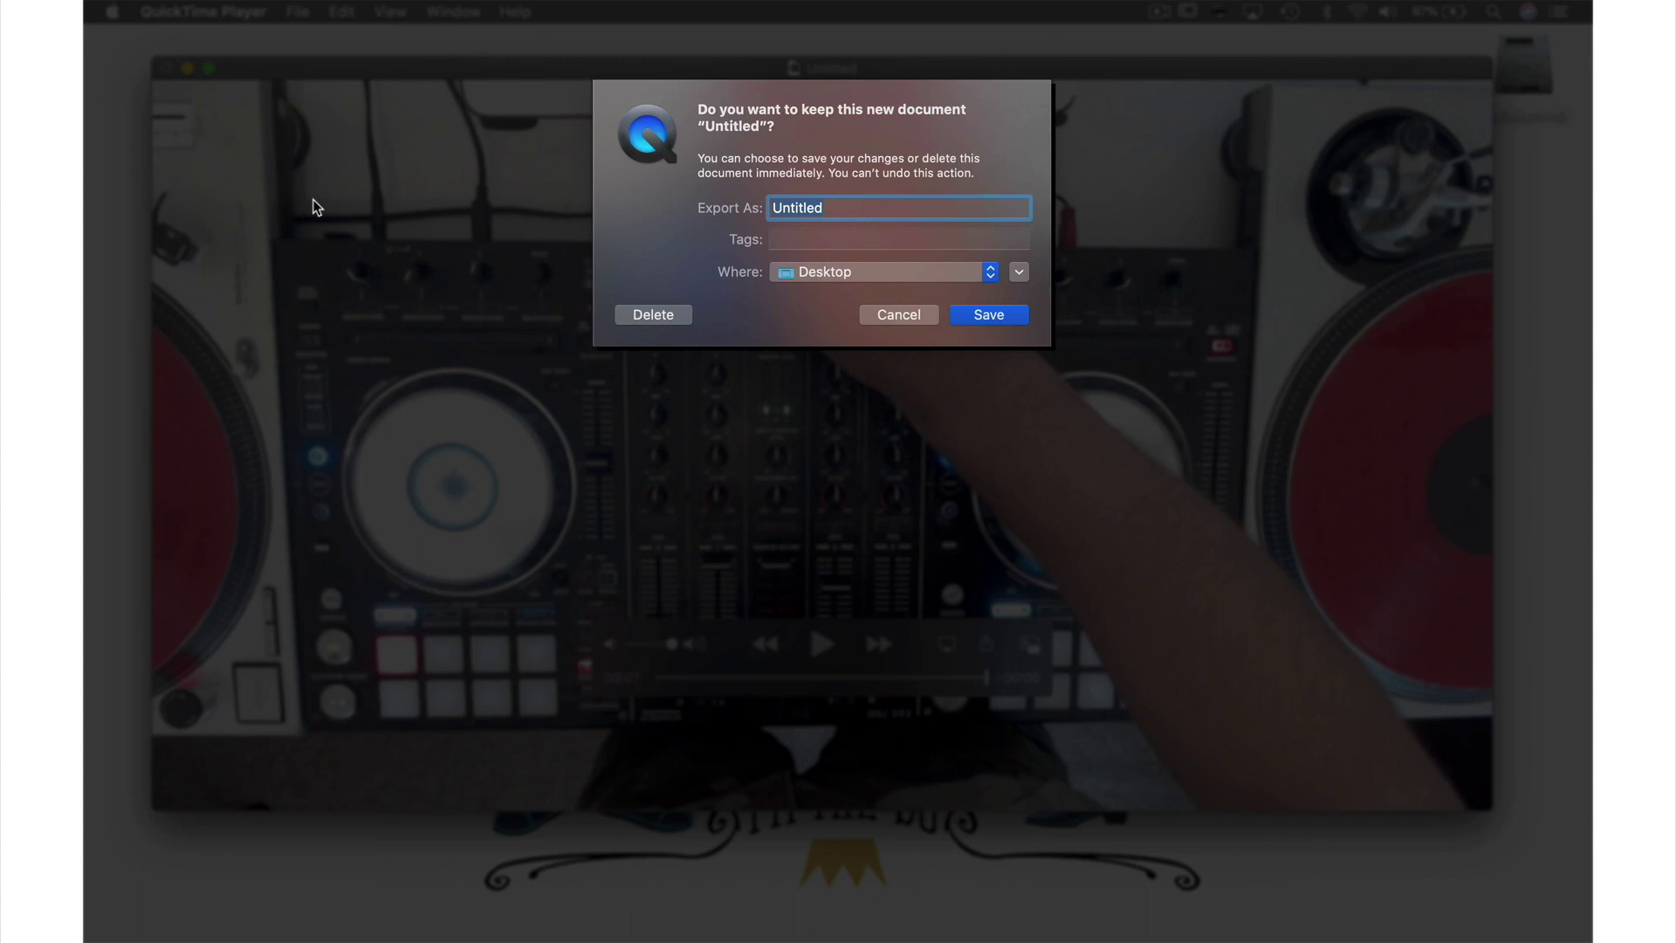
type("Scr")
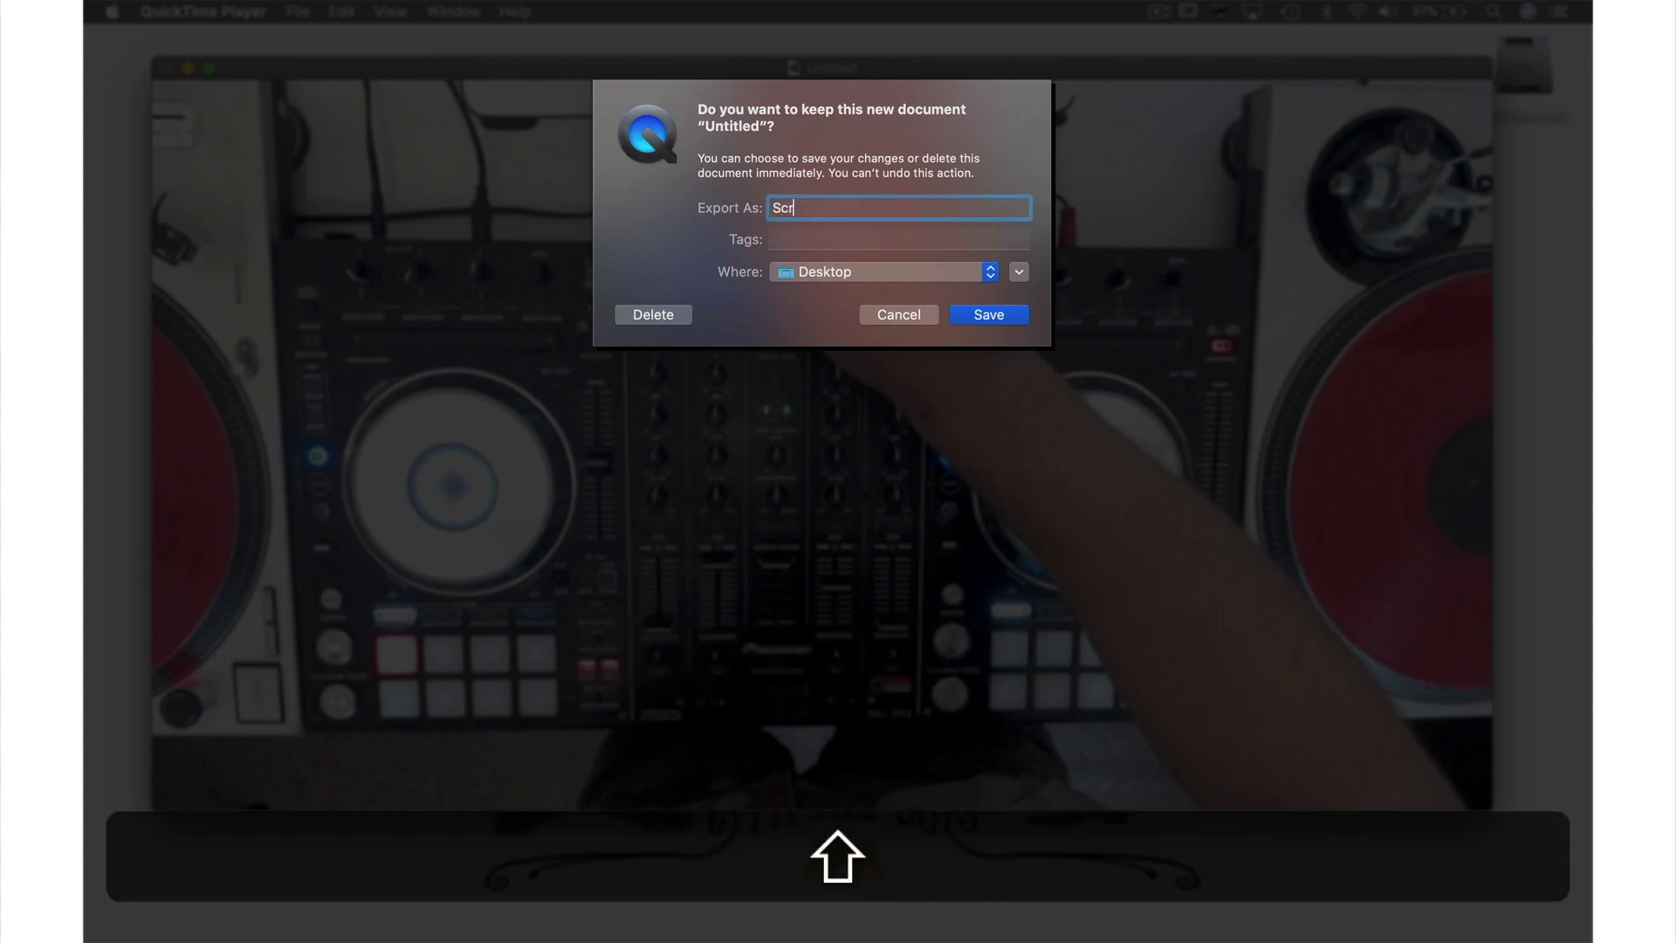
type("atch")
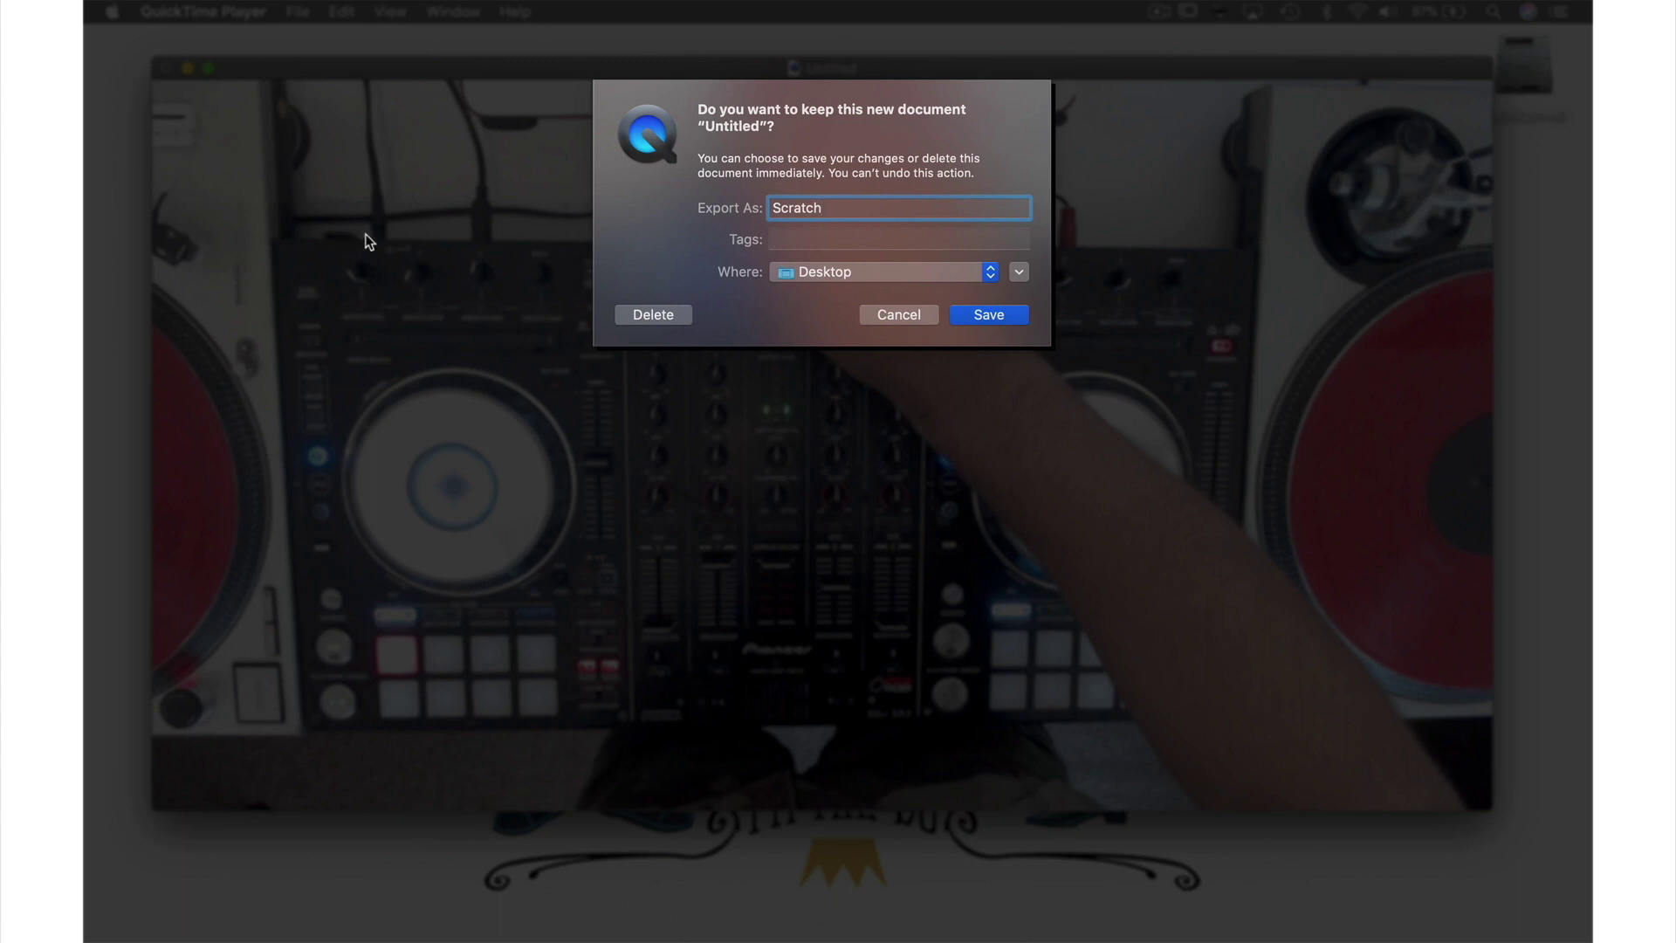
left_click(980, 316)
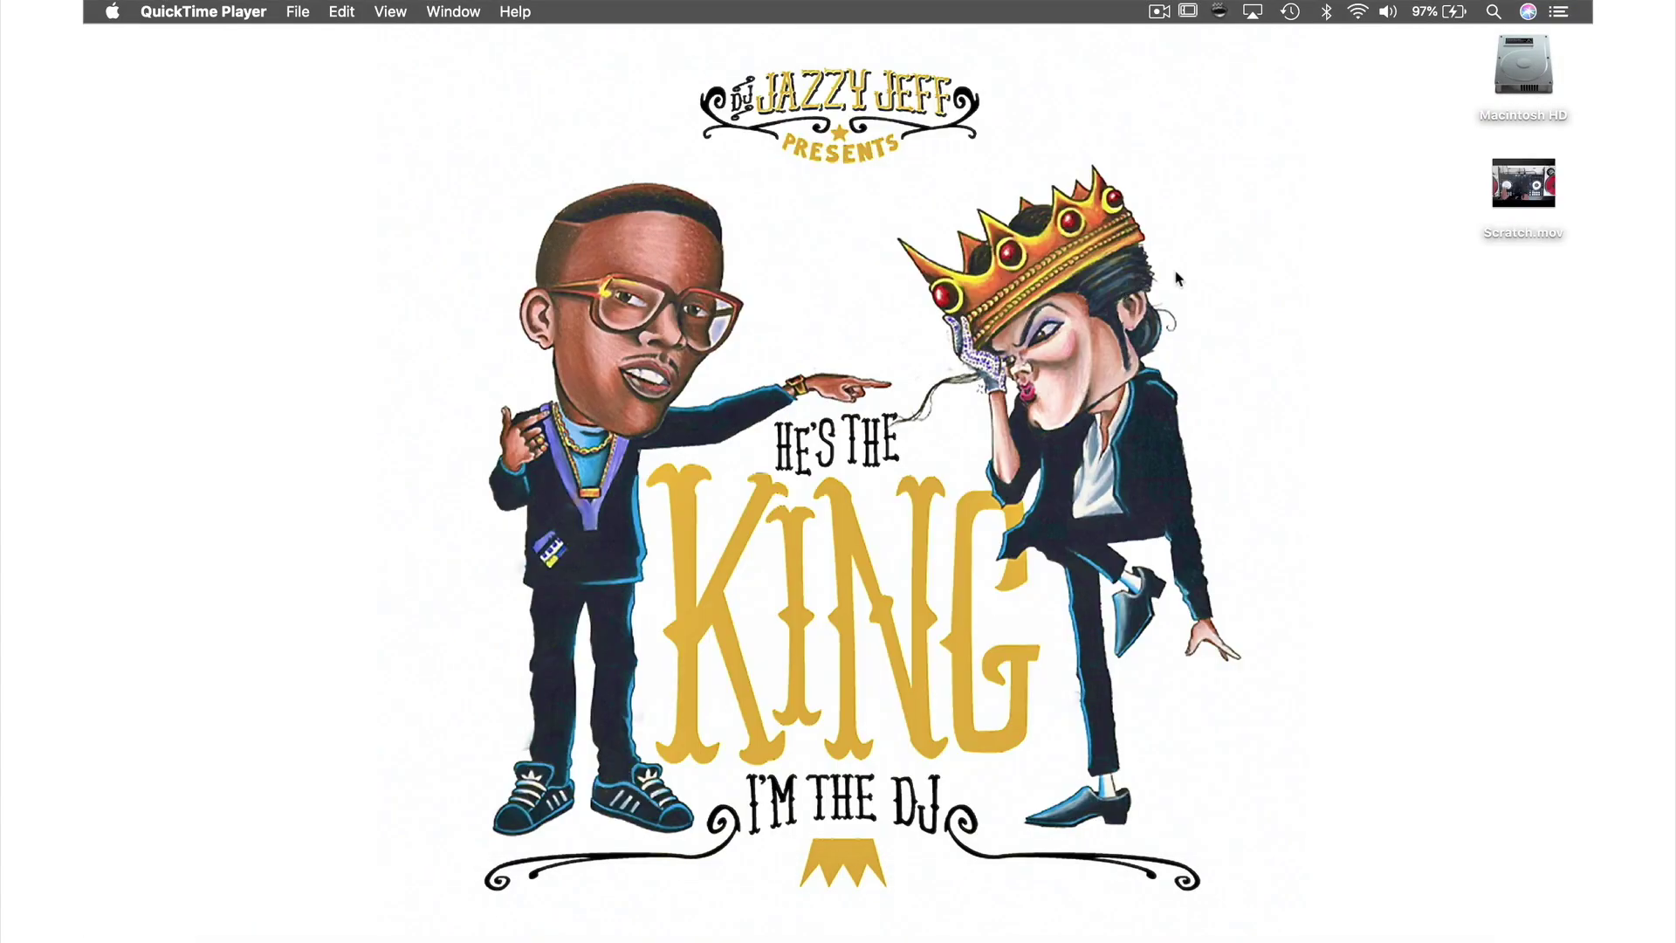
Step: Open Scratch.mov from the Desktop and play its seven-second clip
double_click(1498, 210)
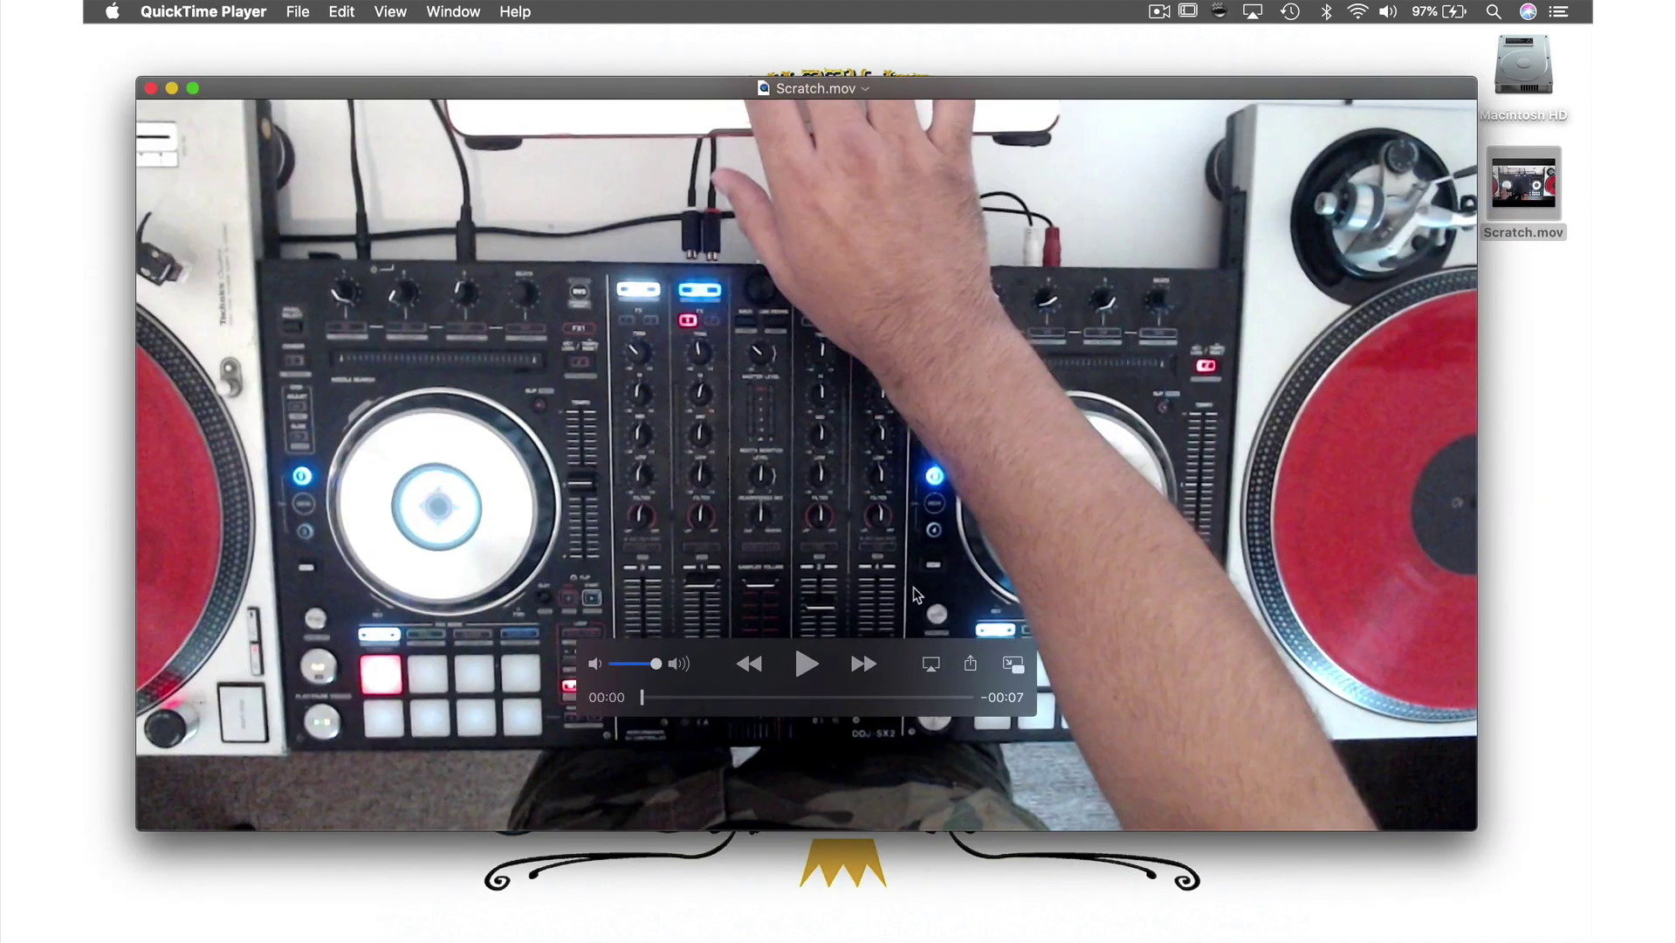
left_click(807, 665)
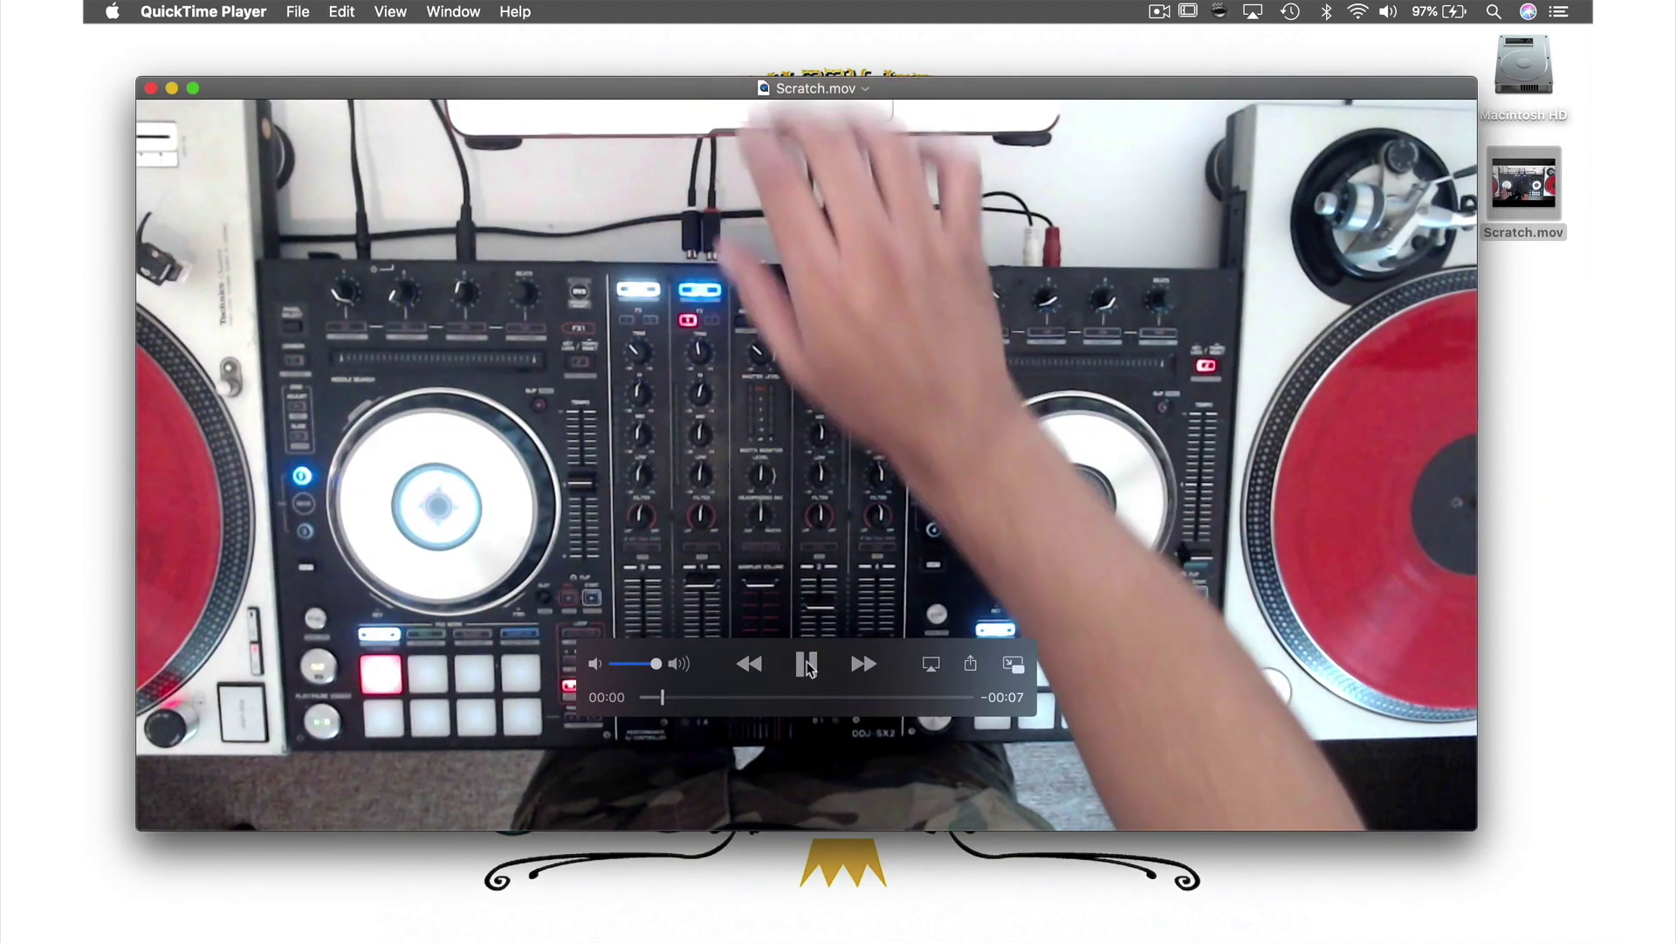